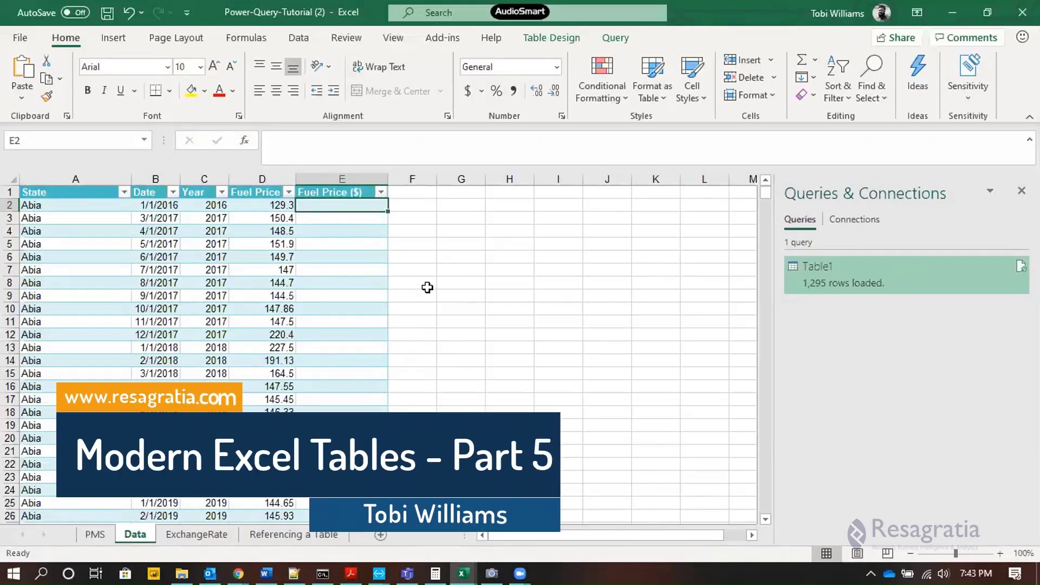
{"action": "type", "text": "="}
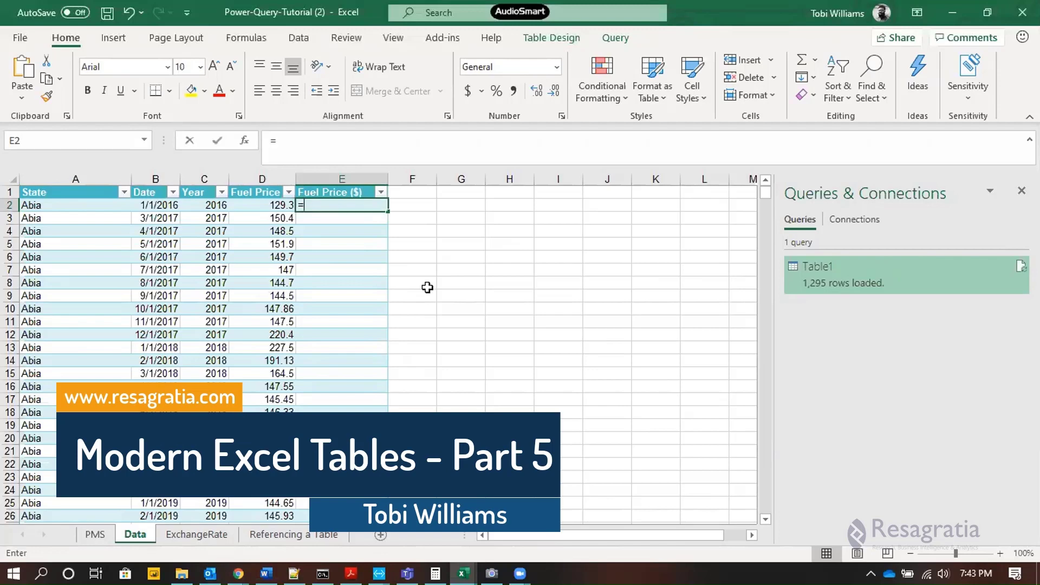
{"action": "type", "text": "XLOO"}
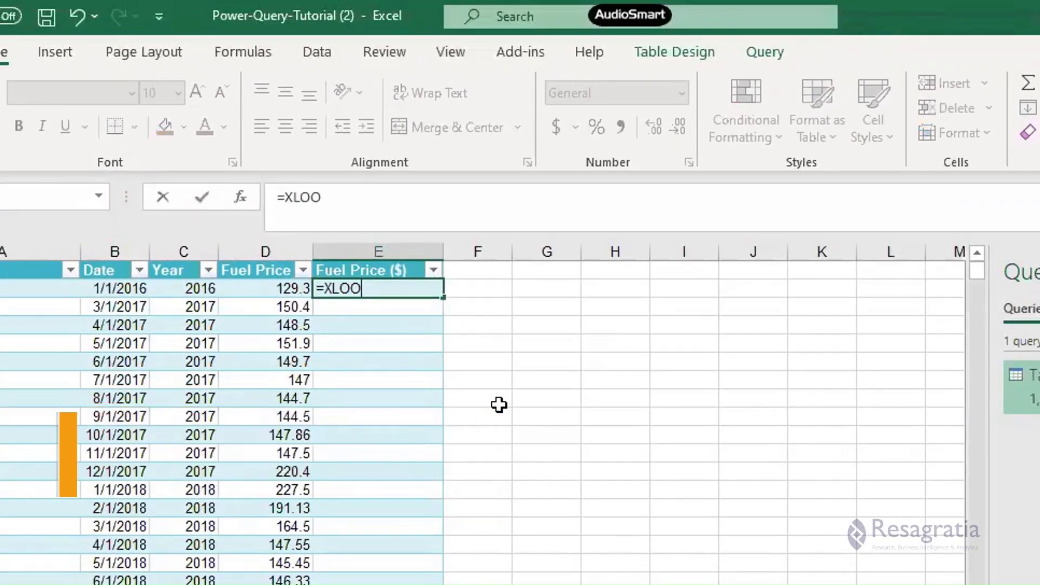
{"action": "key", "text": "BackSpace"}
{"action": "key", "text": "Tab"}
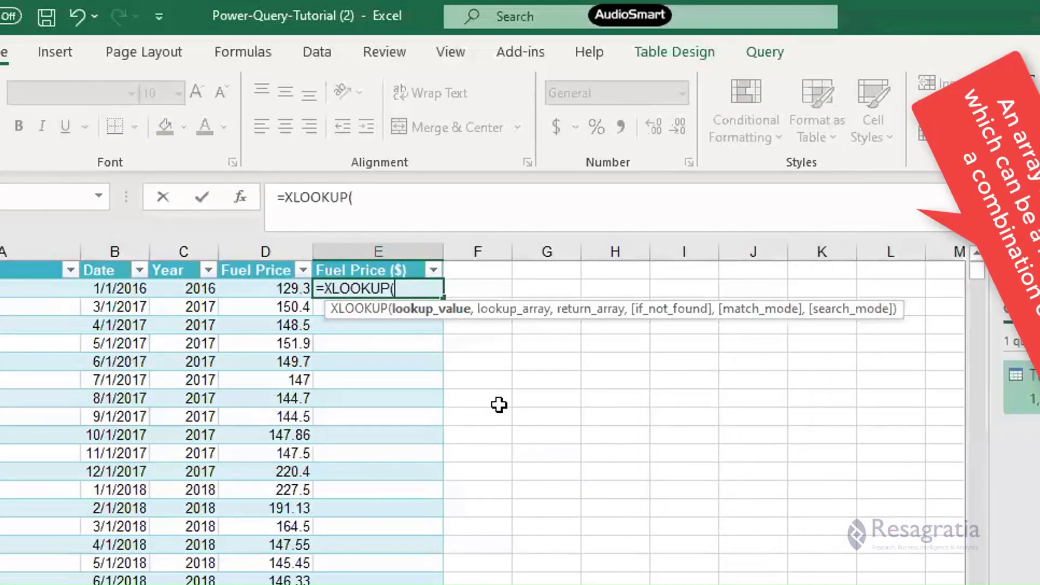
{"action": "key", "text": "Left"}
{"action": "key", "text": "Left"}
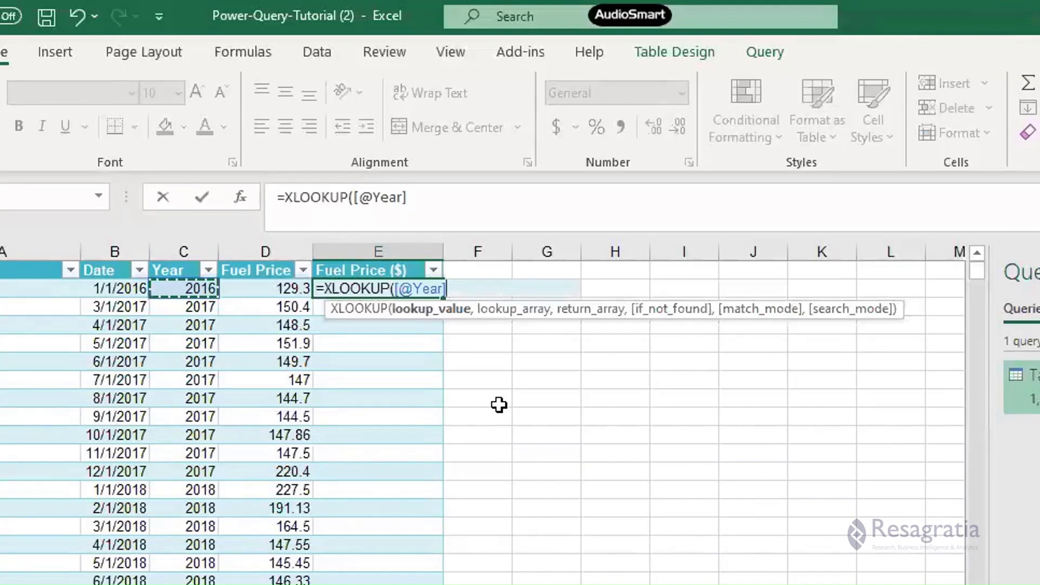
{"action": "type", "text": ","}
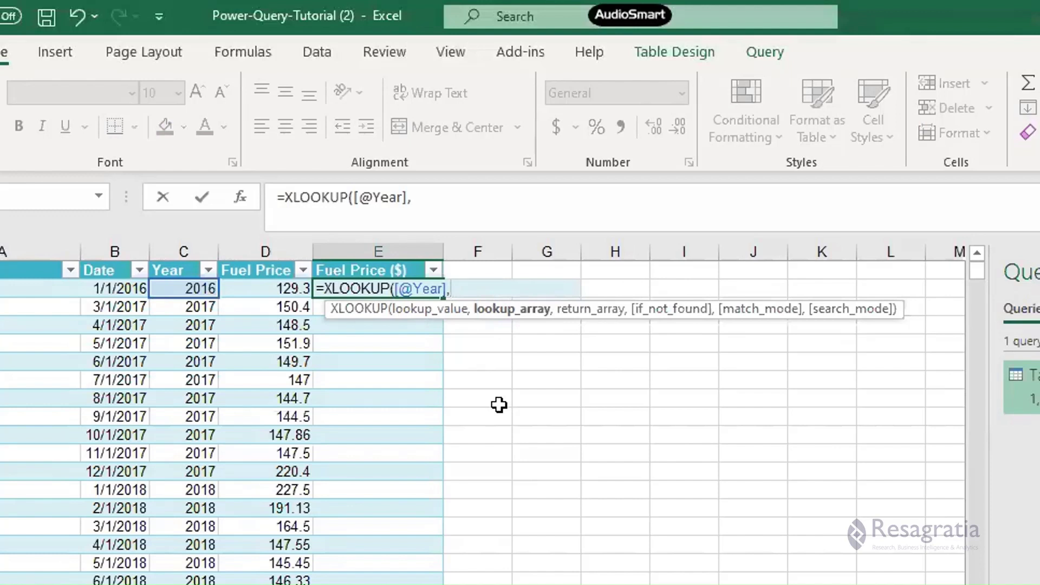
Add ExchangeRate[Year] as the XLOOKUP lookup array, followed by a comma.
{"action": "type", "text": "exch"}
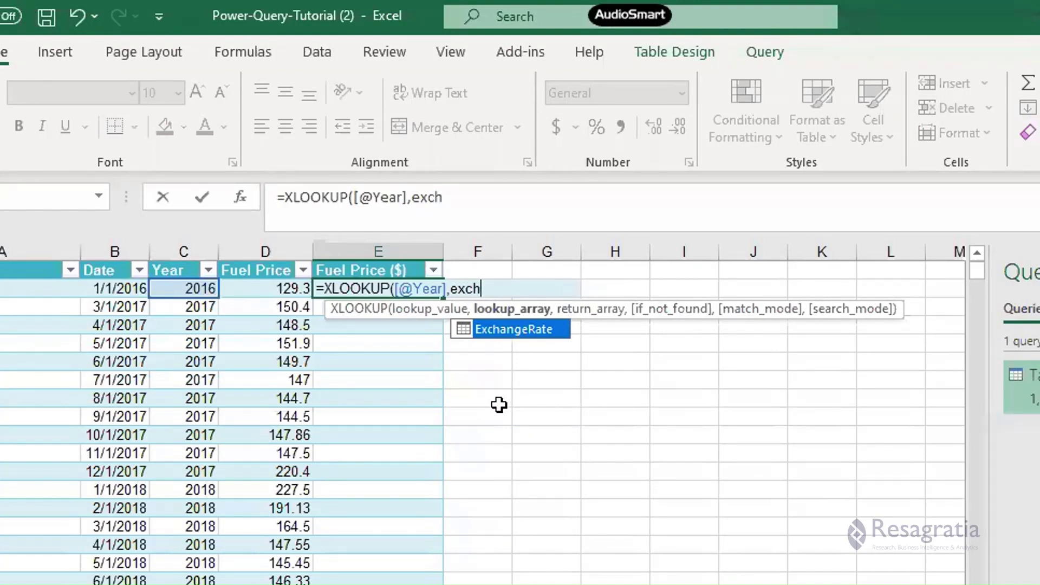
{"action": "key", "text": "Tab"}
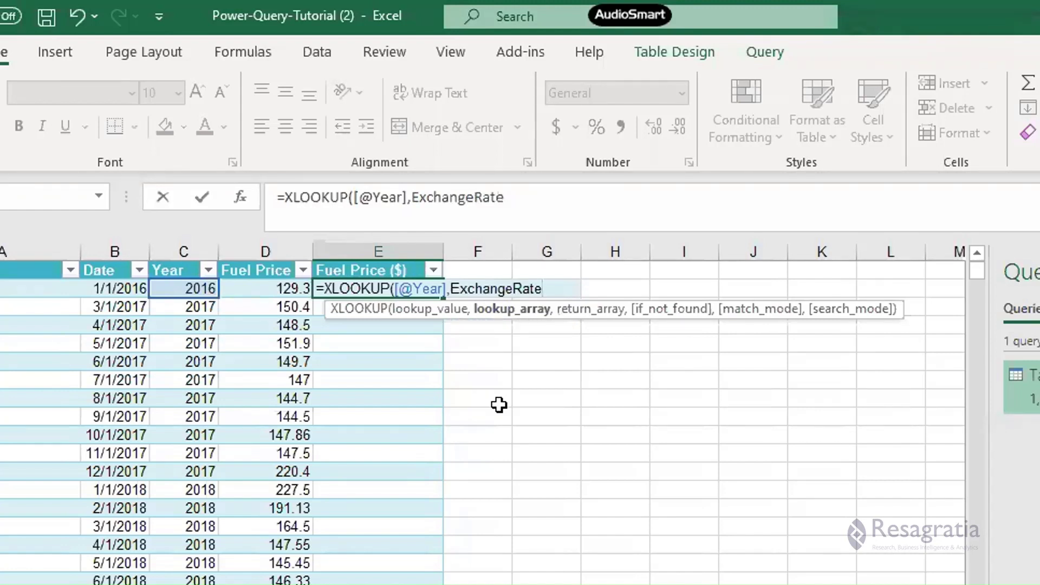
{"action": "type", "text": "["}
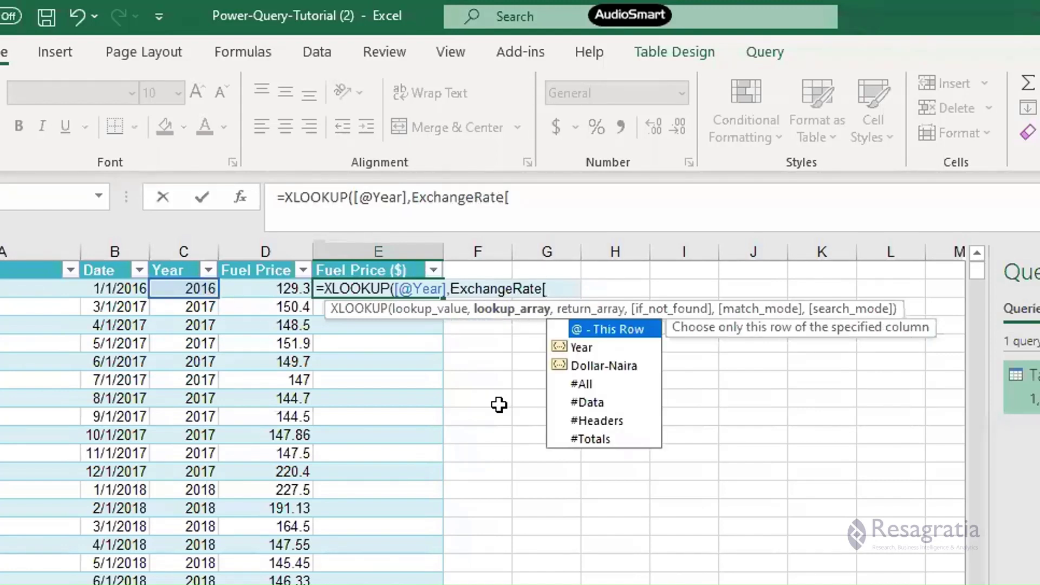
{"action": "key", "text": "Down"}
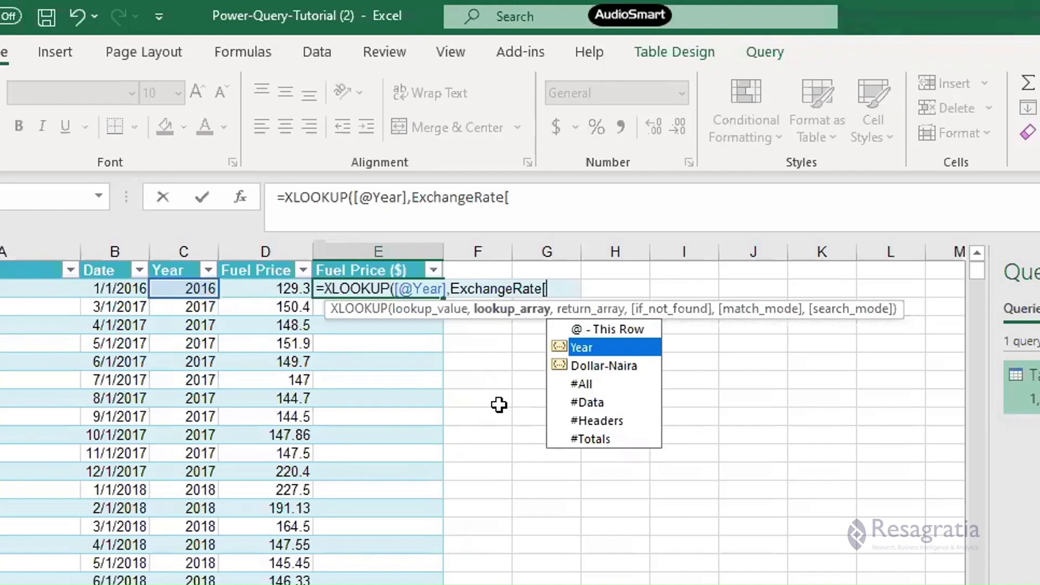
{"action": "key", "text": "Tab"}
{"action": "type", "text": "]"}
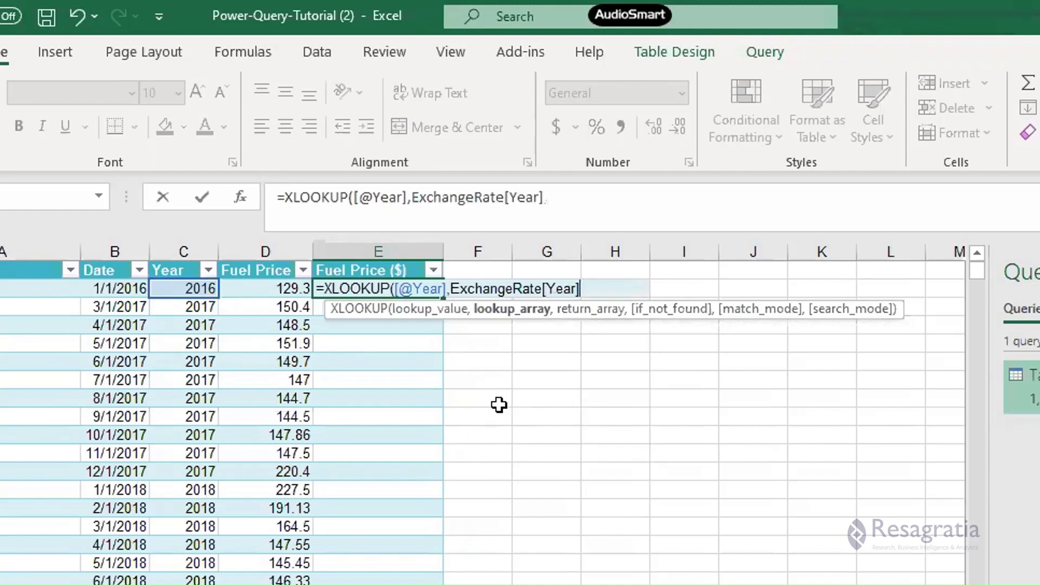
{"action": "type", "text": ","}
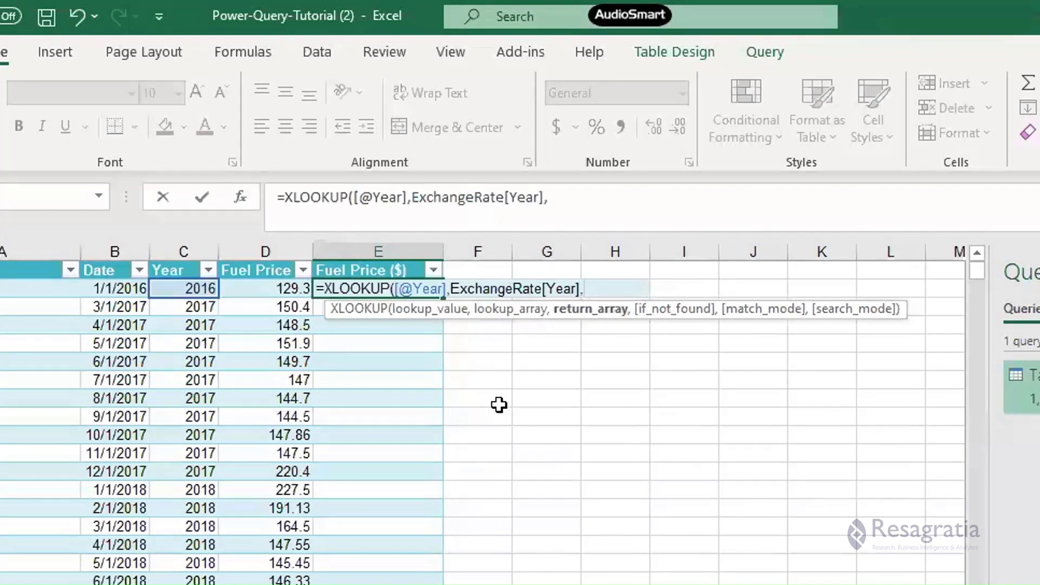
Set ExchangeRate[Dollar-Naira] as the return array, close the XLOOKUP and commit it down the column.
{"action": "type", "text": "exca"}
{"action": "key", "text": "BackSpace"}
{"action": "type", "text": "h"}
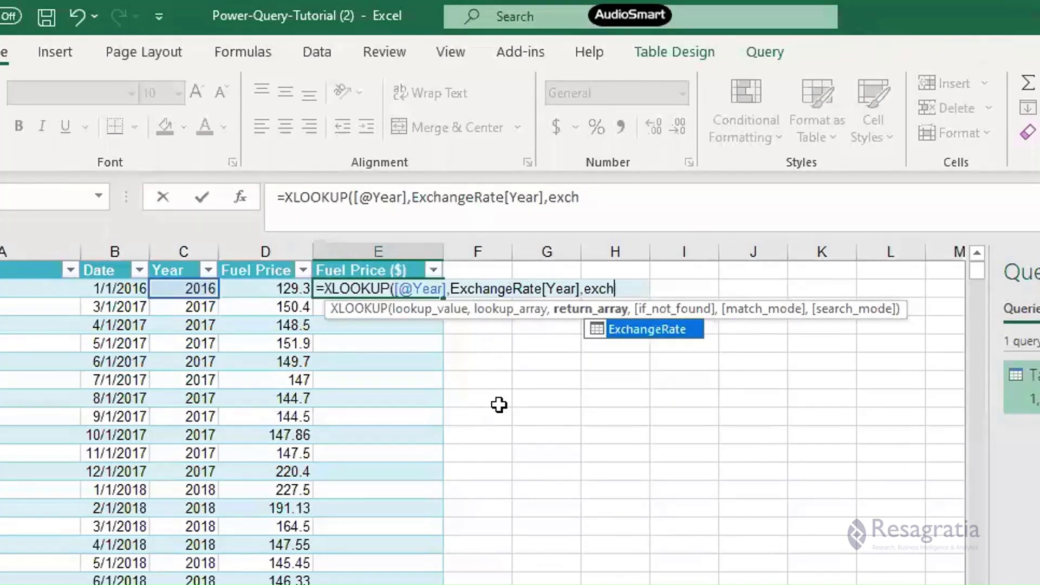
{"action": "key", "text": "Tab"}
{"action": "type", "text": "["}
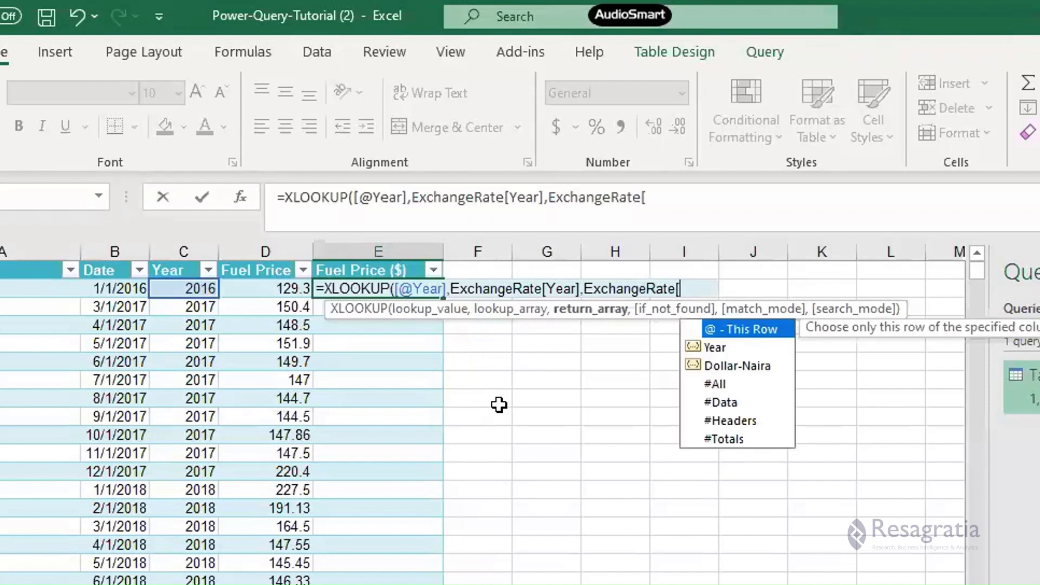
{"action": "key", "text": "Down"}
{"action": "key", "text": "Down"}
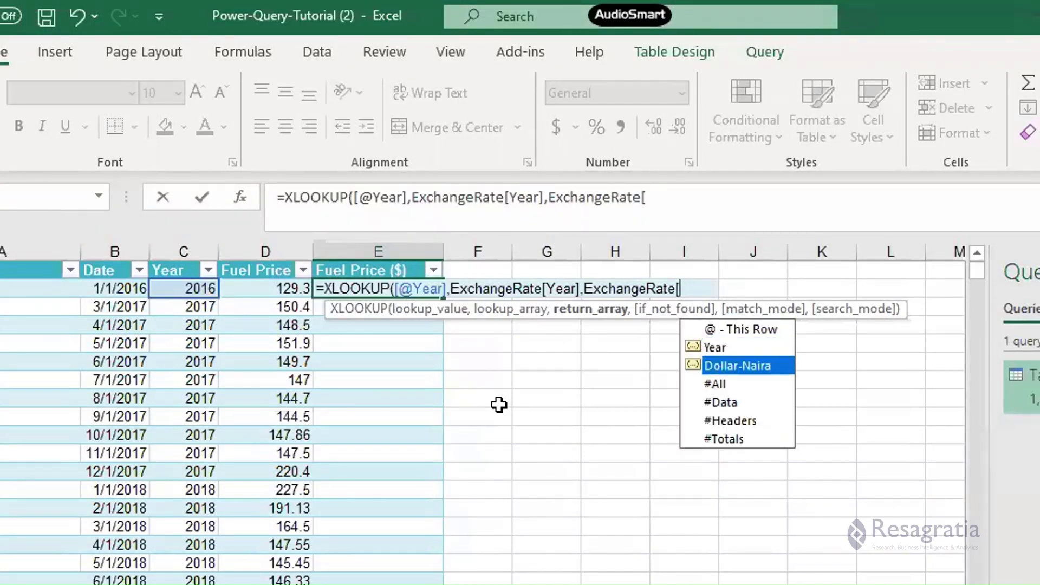
{"action": "key", "text": "Tab"}
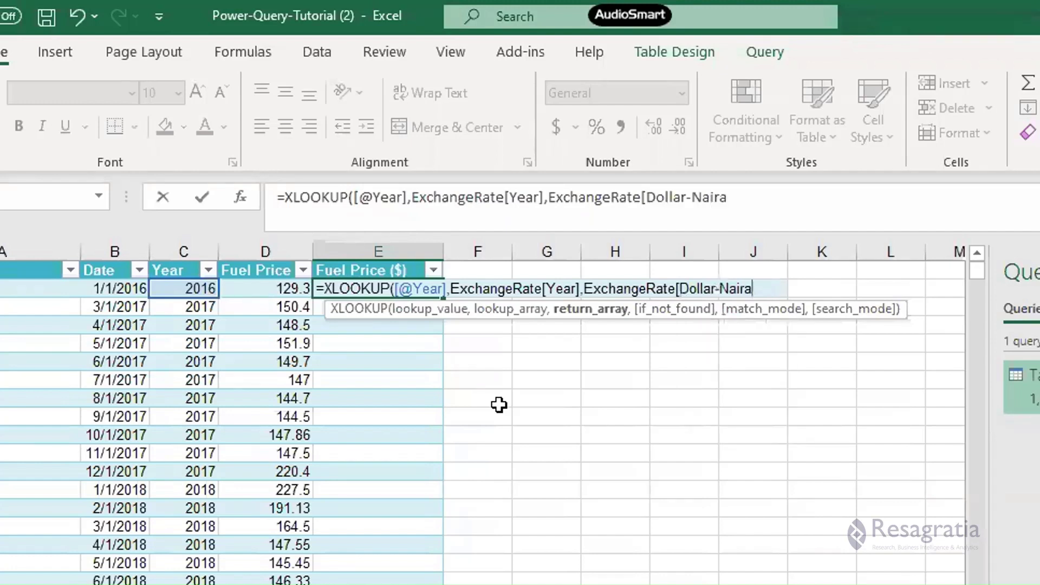
{"action": "type", "text": "]"}
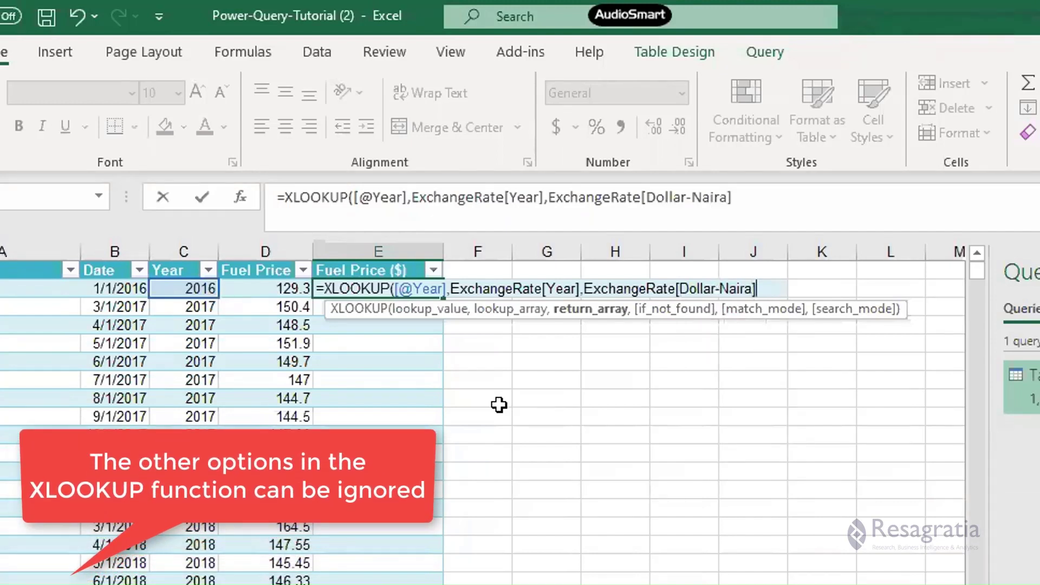
{"action": "type", "text": ")"}
{"action": "key", "text": "Return"}
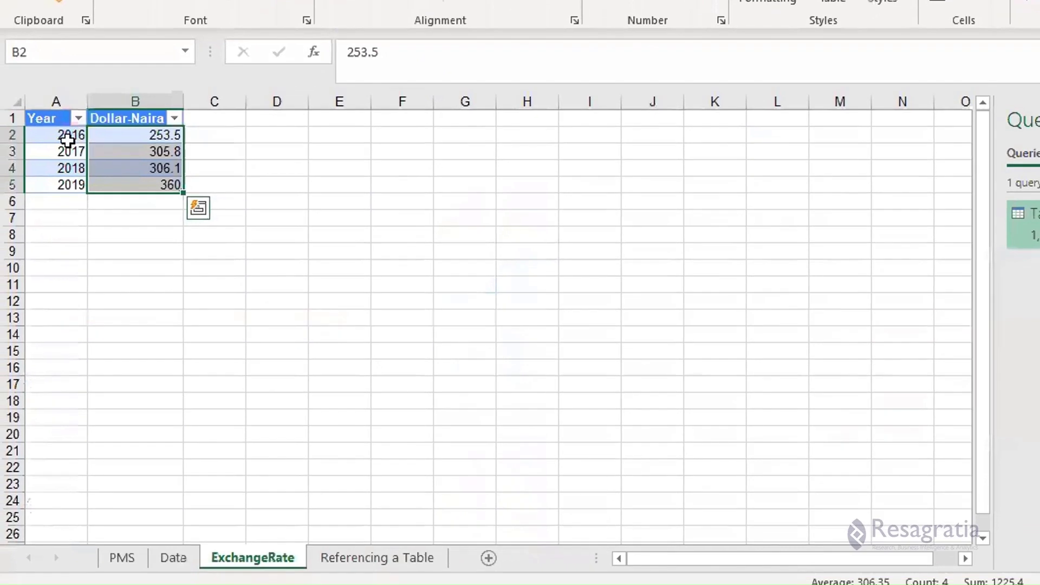
Check the 2017 and 2019 Dollar-Naira rates (2019 is 360) in the ExchangeRate table.
{"action": "left_click", "coordinate": [25, 208]}
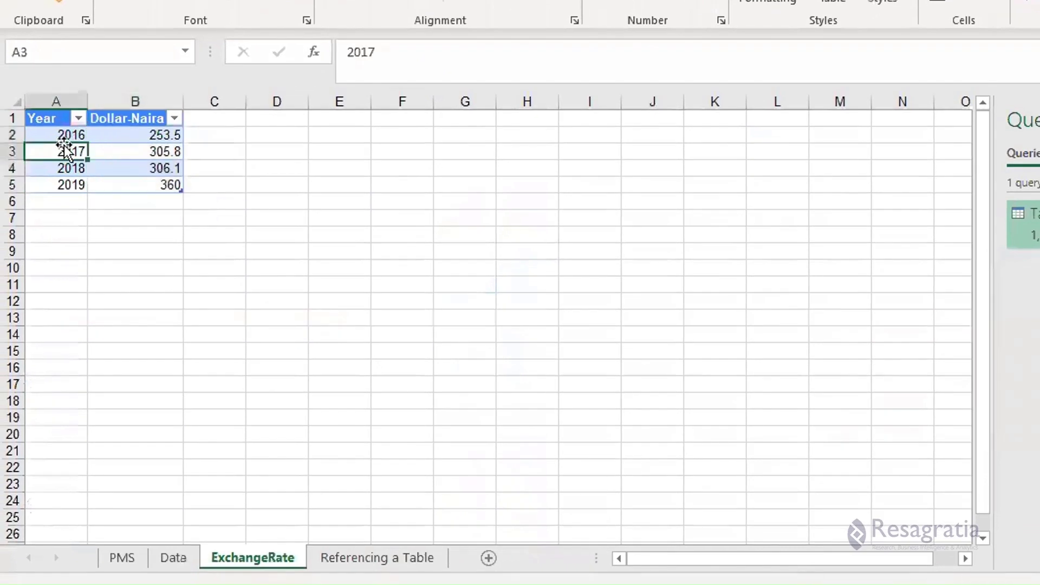
{"action": "left_click", "coordinate": [97, 210]}
{"action": "left_click", "coordinate": [28, 244]}
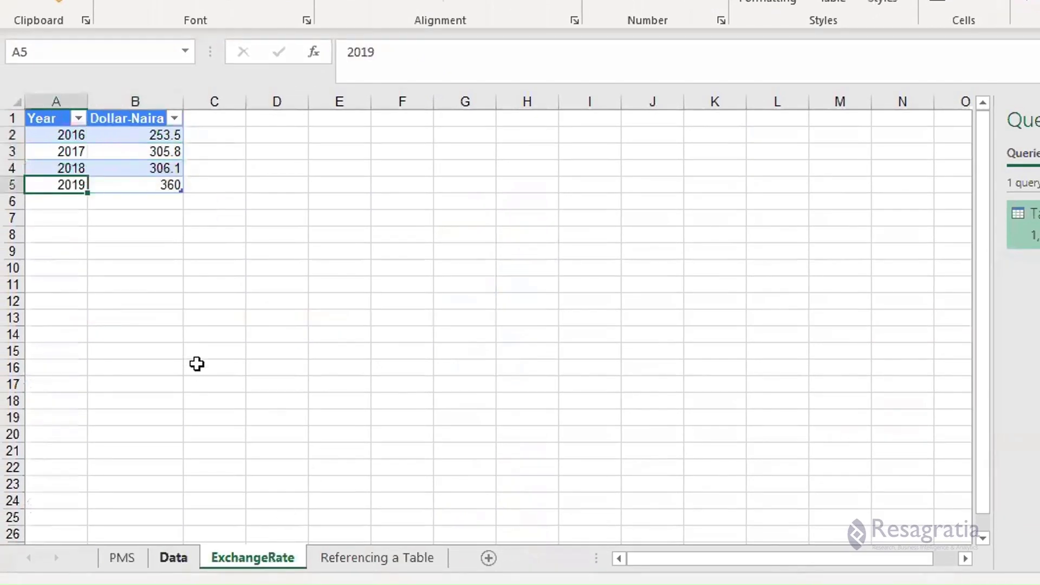
{"action": "left_click", "coordinate": [145, 185]}
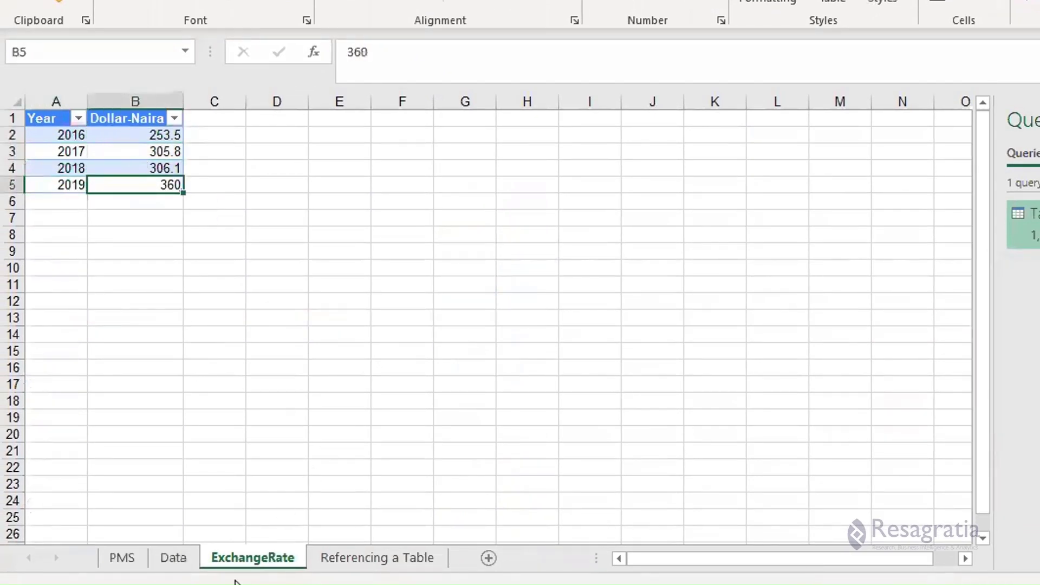
{"action": "left_click", "coordinate": [118, 421]}
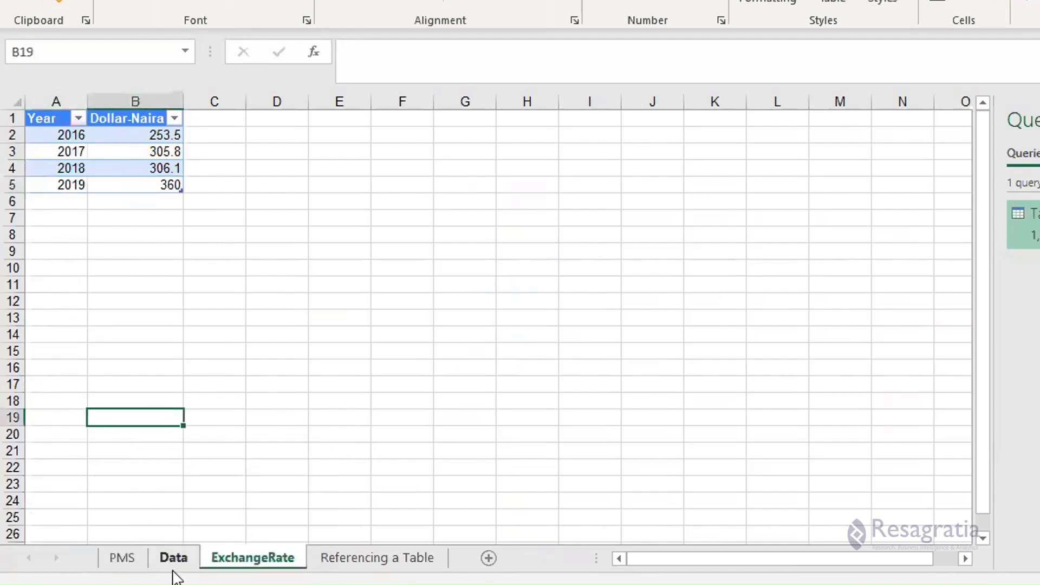
Return to the Data sheet and scan the Fuel Price ($) results against the years.
{"action": "left_click", "coordinate": [175, 559]}
{"action": "scroll", "coordinate": [443, 277], "scroll_direction": "down", "scroll_amount": 9}
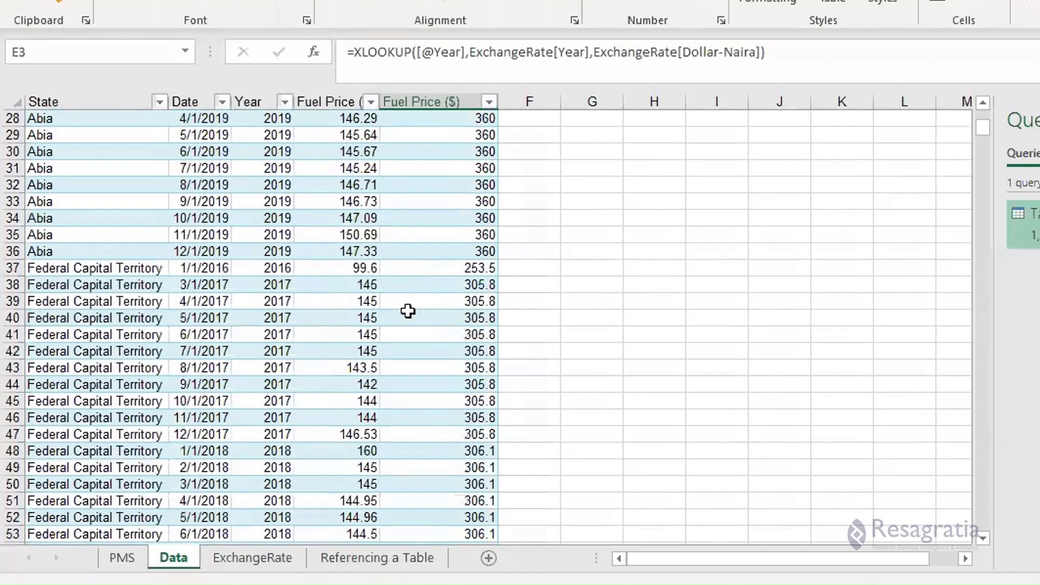
{"action": "left_click", "coordinate": [268, 350]}
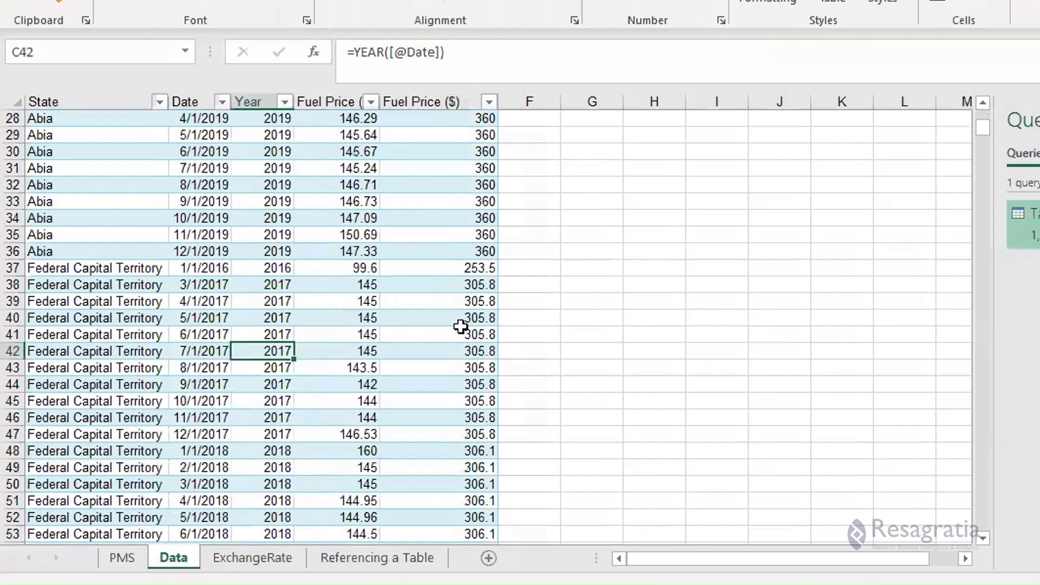
{"action": "left_click_drag", "start_coordinate": [458, 333], "coordinate": [445, 468]}
{"action": "scroll", "coordinate": [466, 418], "scroll_direction": "down", "scroll_amount": 3}
{"action": "scroll", "coordinate": [466, 417], "scroll_direction": "down", "scroll_amount": 5}
{"action": "scroll", "coordinate": [464, 413], "scroll_direction": "up", "scroll_amount": 17}
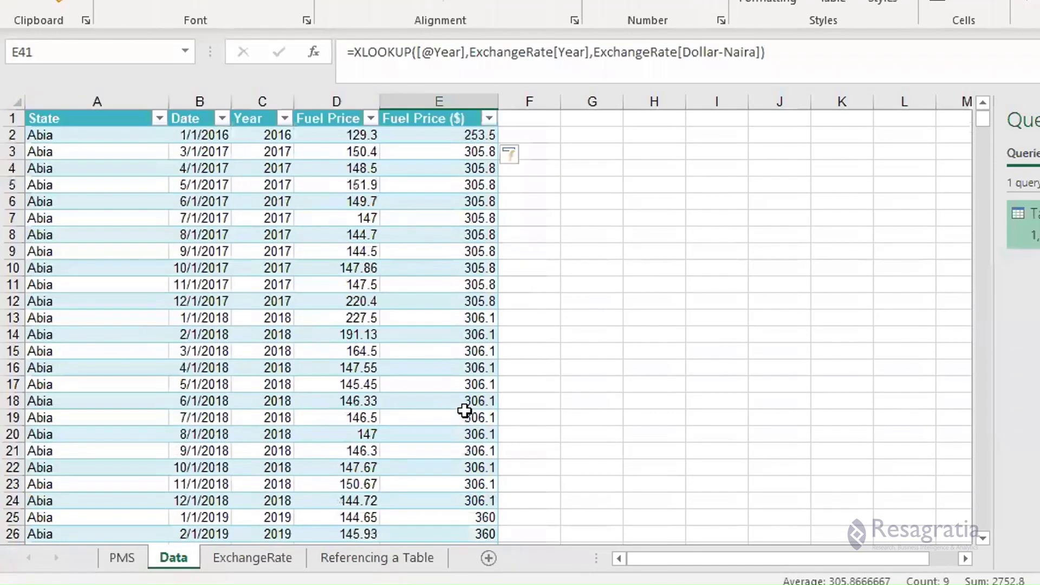
Compare E2 with the Naira price in D2, then edit E2's formula after the equals sign.
{"action": "left_click", "coordinate": [414, 133]}
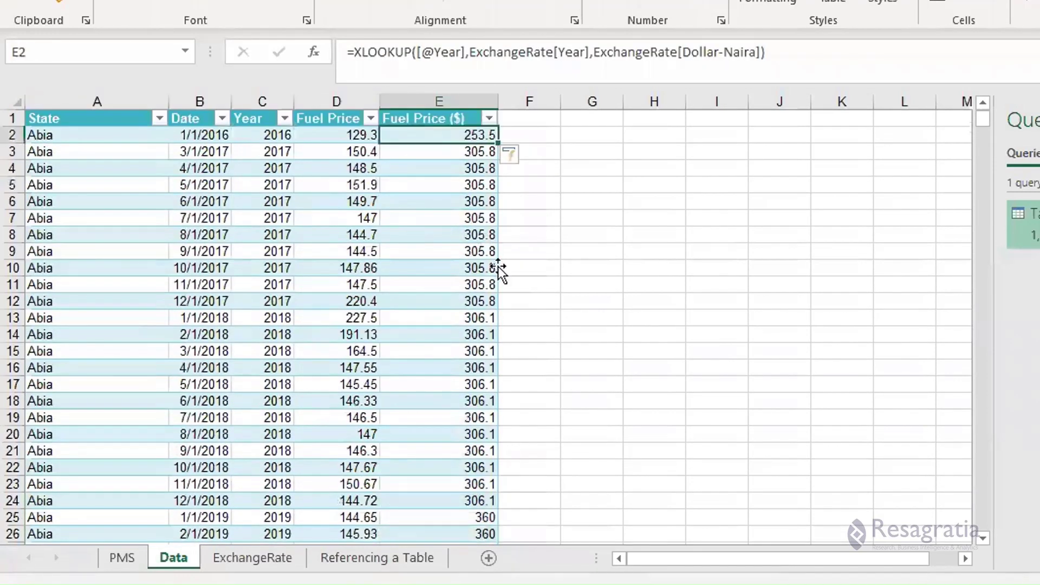
{"action": "left_click", "coordinate": [329, 137]}
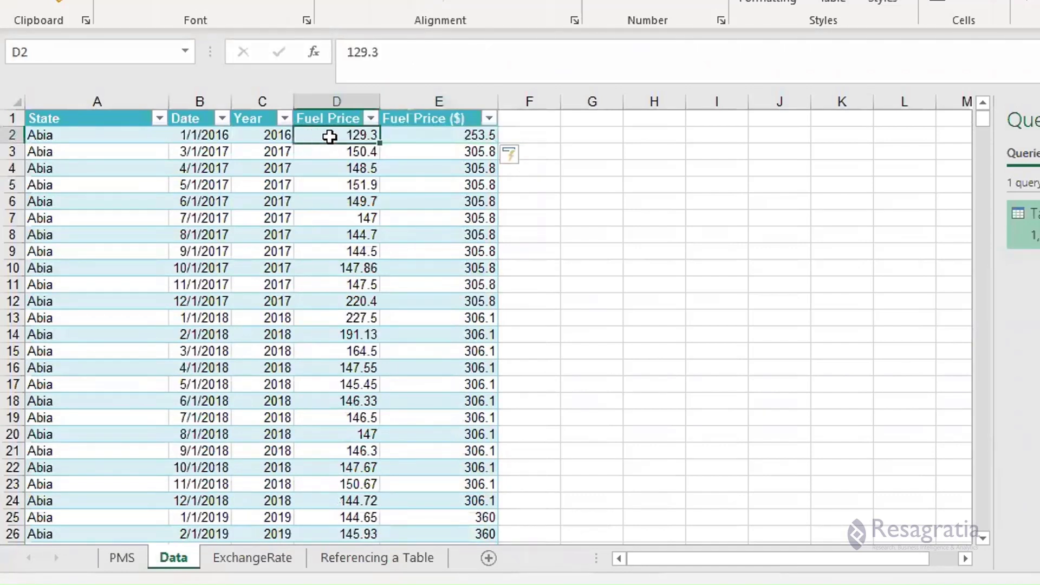
{"action": "left_click", "coordinate": [439, 133]}
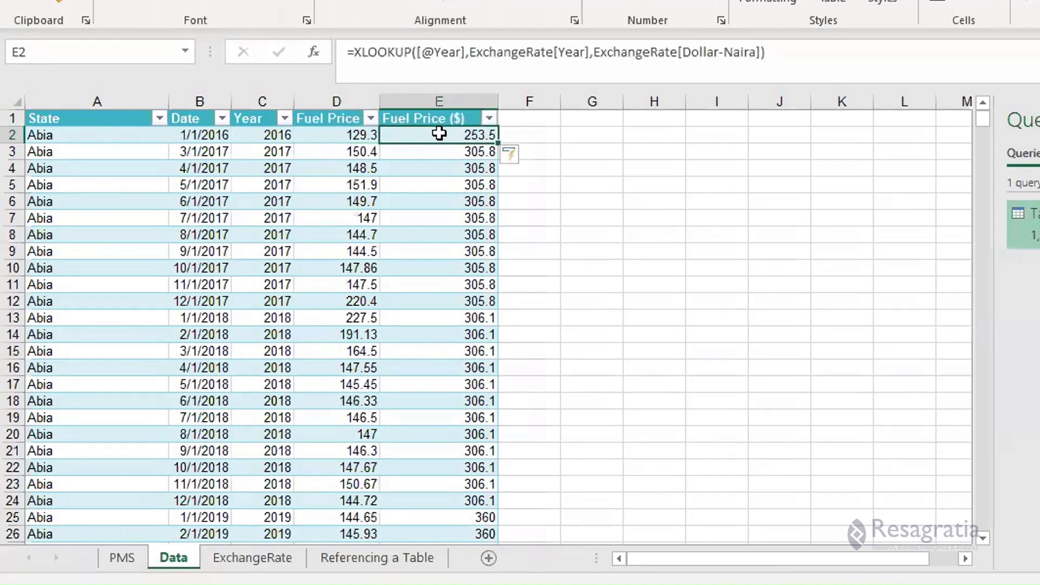
{"action": "left_click", "coordinate": [354, 52]}
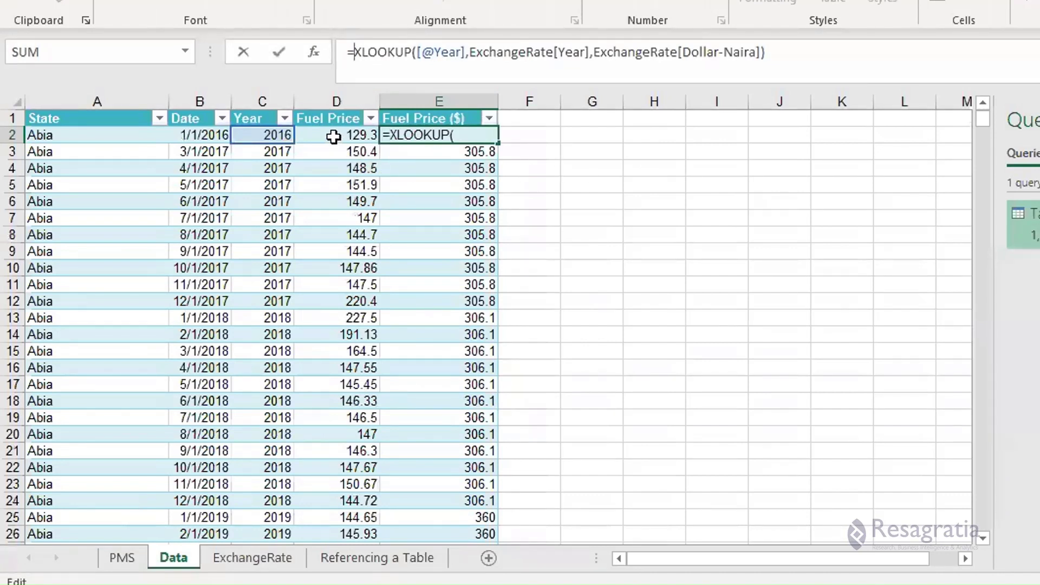
Prefix the XLOOKUP with [@[Fuel Price (N)]]/ so E2 gives dollar prices like 0.510059172.
{"action": "left_click", "coordinate": [334, 137]}
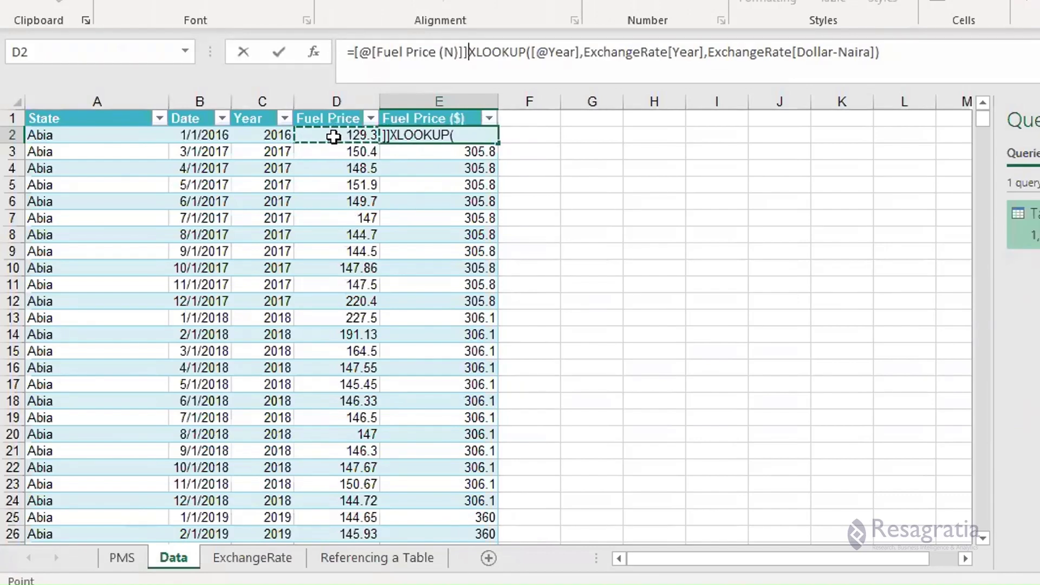
{"action": "type", "text": "/"}
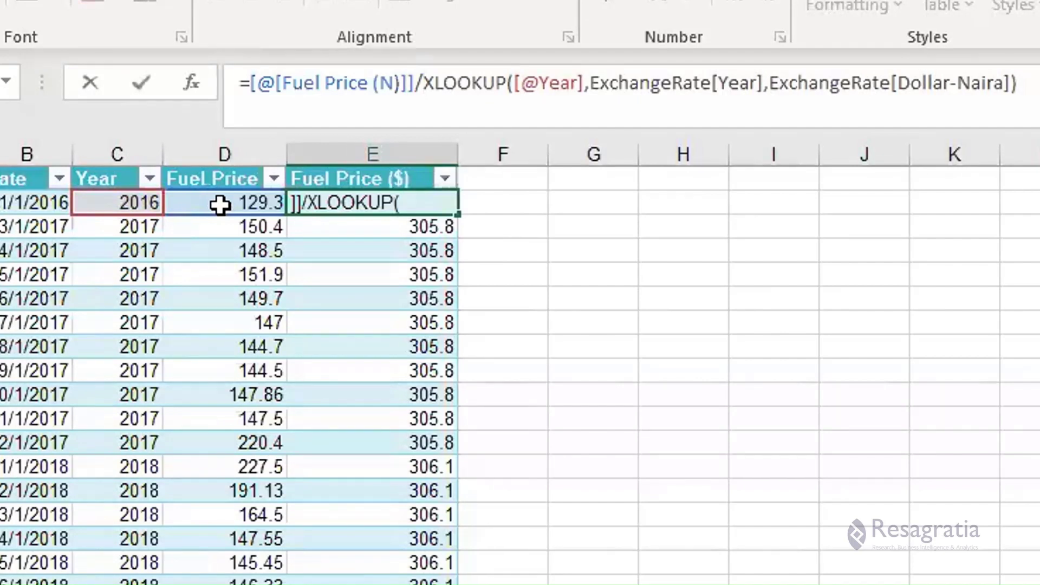
{"action": "key", "text": "Return"}
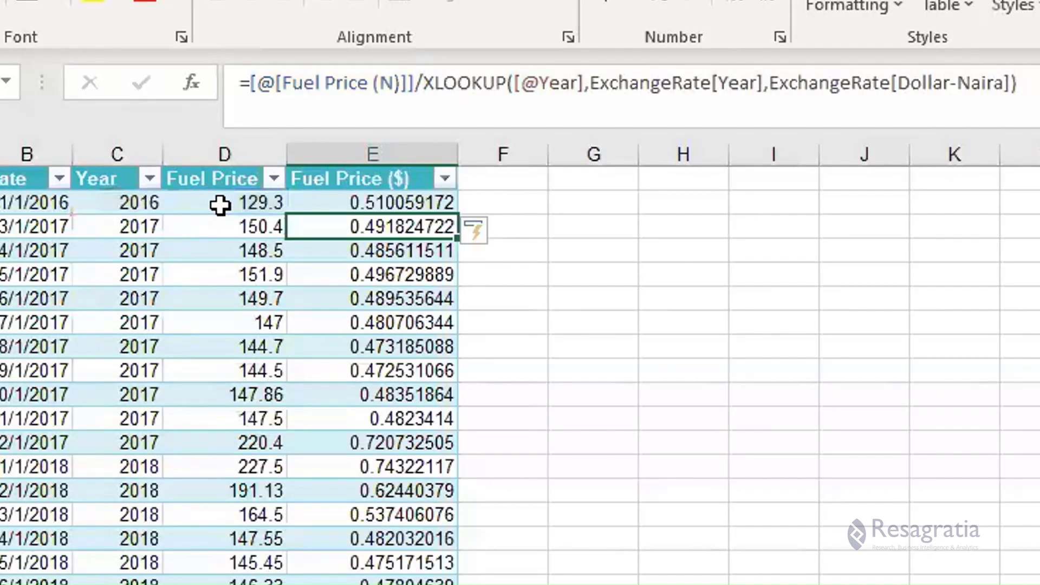
{"action": "left_click", "coordinate": [383, 199]}
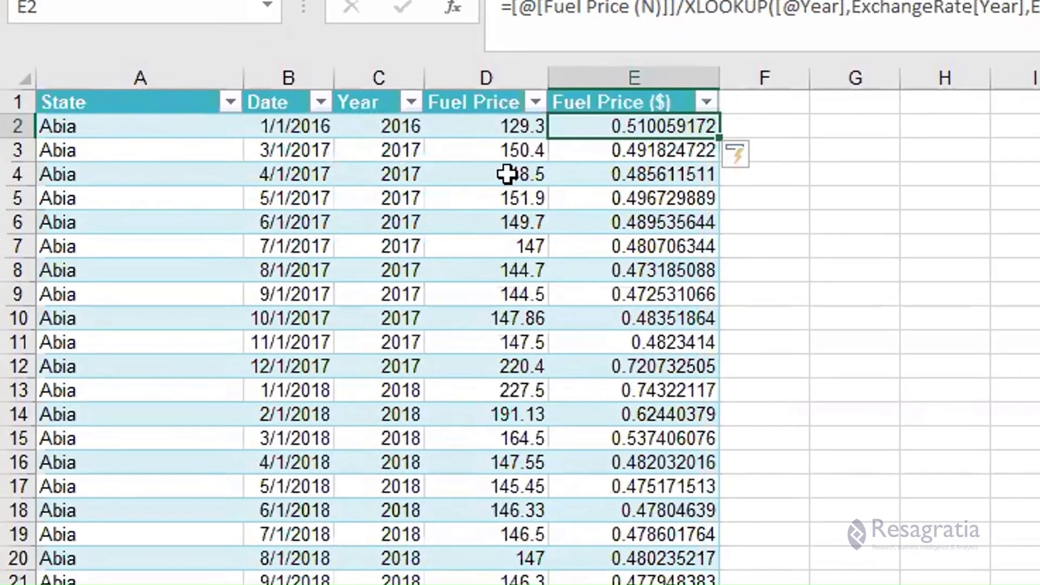
{"action": "scroll", "coordinate": [607, 292], "scroll_direction": "down", "scroll_amount": 2}
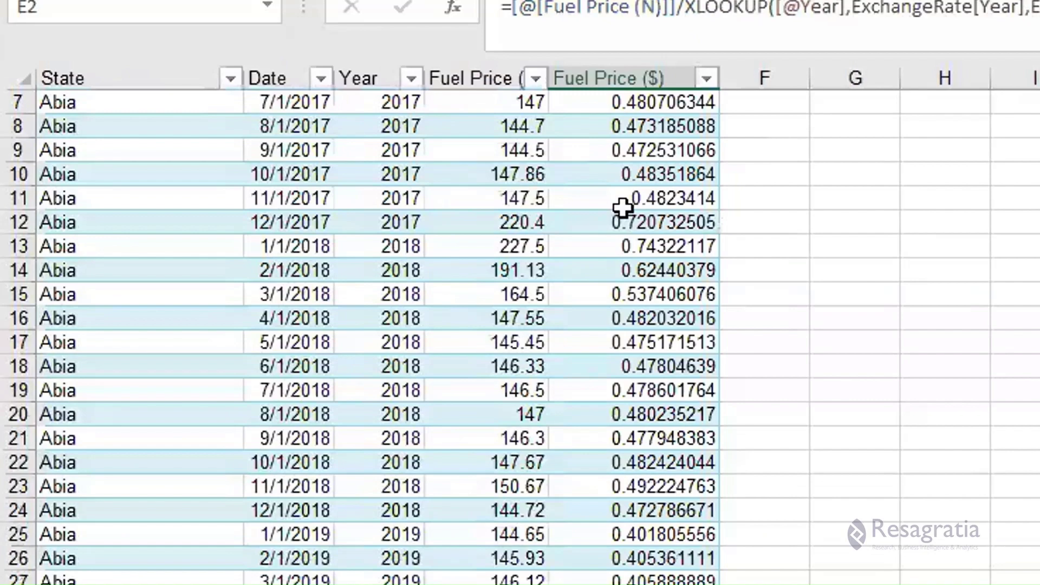
{"action": "scroll", "coordinate": [643, 271], "scroll_direction": "down", "scroll_amount": 17}
{"action": "scroll", "coordinate": [643, 339], "scroll_direction": "down", "scroll_amount": 20}
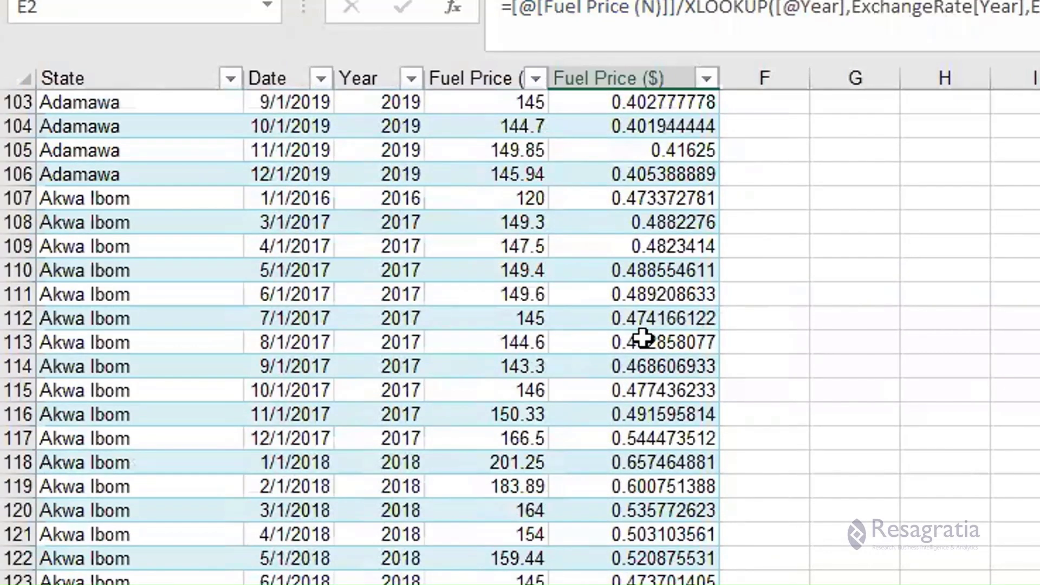
{"action": "scroll", "coordinate": [643, 338], "scroll_direction": "down", "scroll_amount": 20}
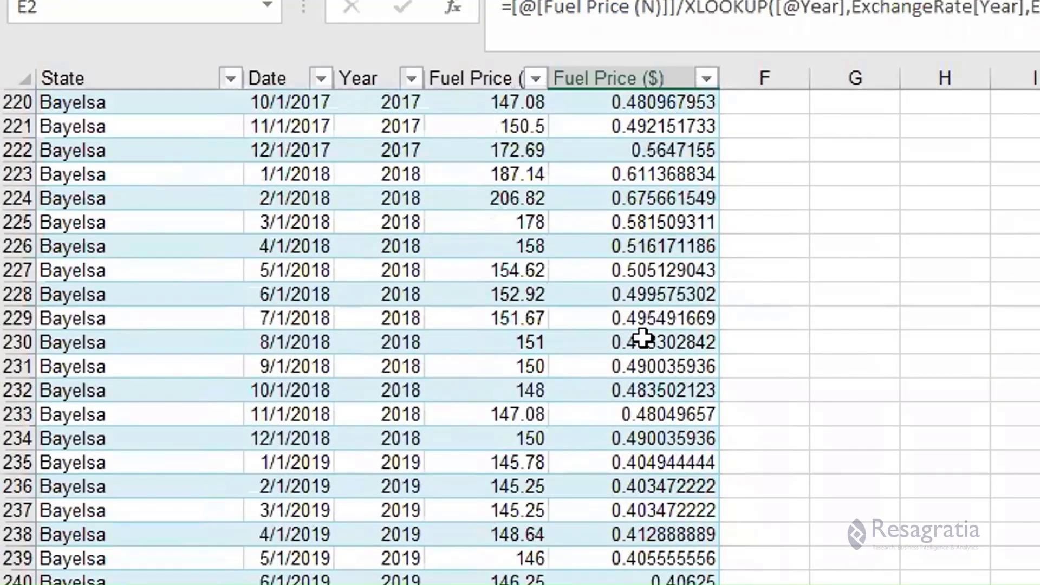
{"action": "scroll", "coordinate": [643, 339], "scroll_direction": "up", "scroll_amount": 6}
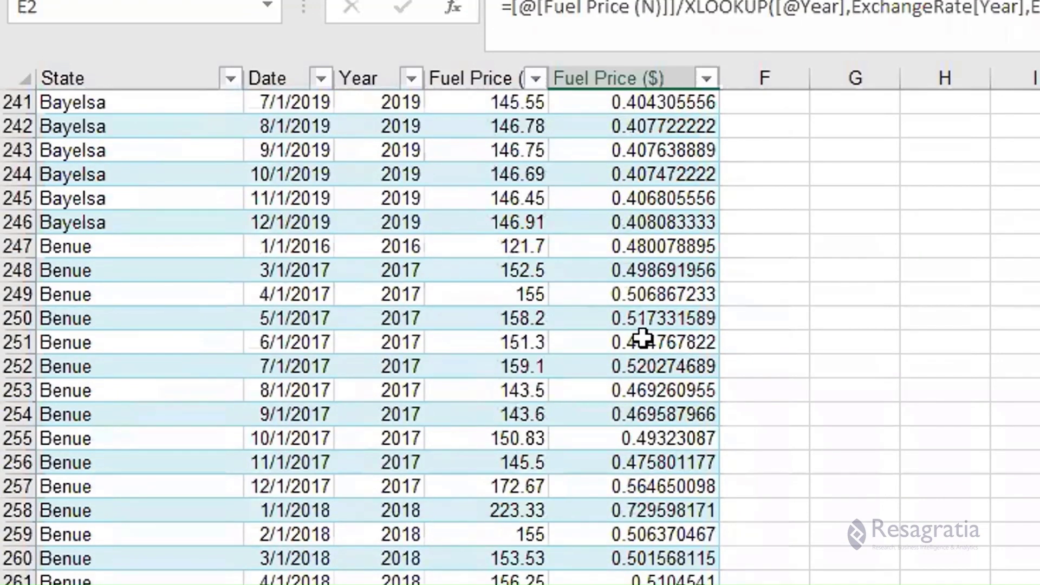
{"action": "scroll", "coordinate": [643, 339], "scroll_direction": "down", "scroll_amount": 7}
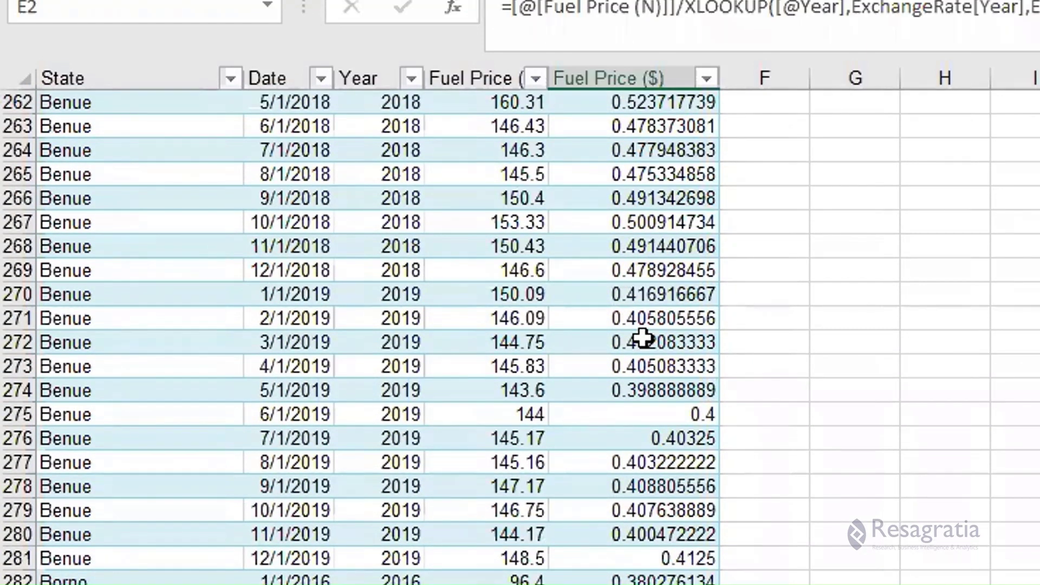
{"action": "scroll", "coordinate": [643, 339], "scroll_direction": "up", "scroll_amount": 20}
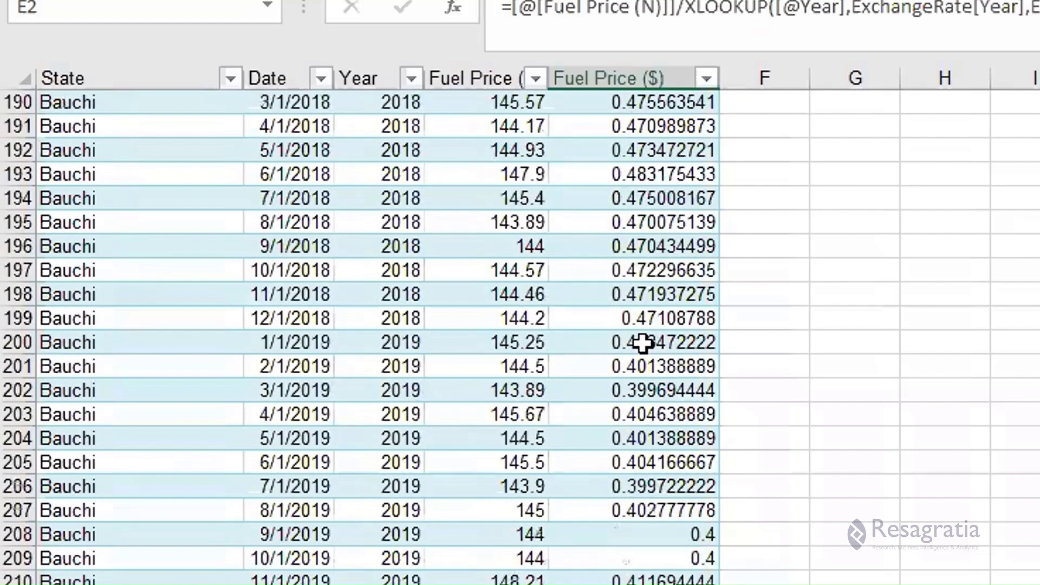
{"action": "scroll", "coordinate": [643, 342], "scroll_direction": "up", "scroll_amount": 20}
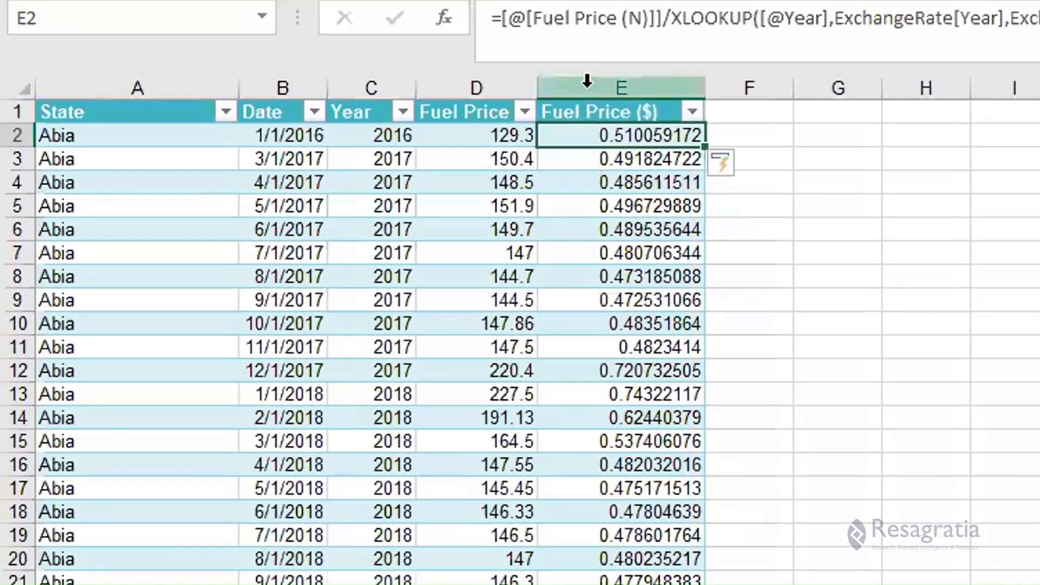
{"action": "left_click", "coordinate": [596, 78]}
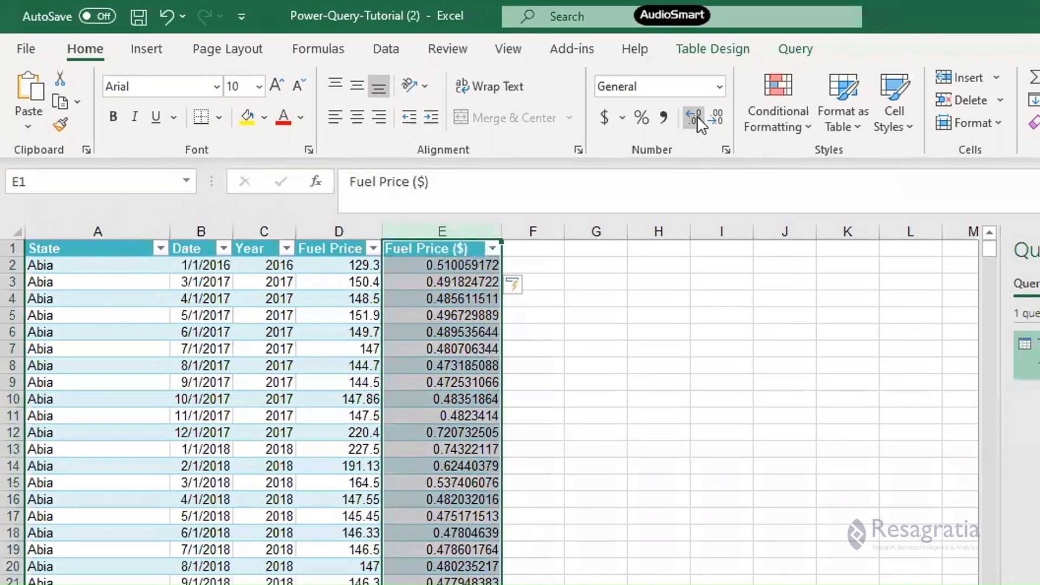
{"action": "left_click", "coordinate": [445, 296]}
{"action": "left_click", "coordinate": [441, 237]}
{"action": "left_click_drag", "start_coordinate": [440, 266], "coordinate": [474, 516]}
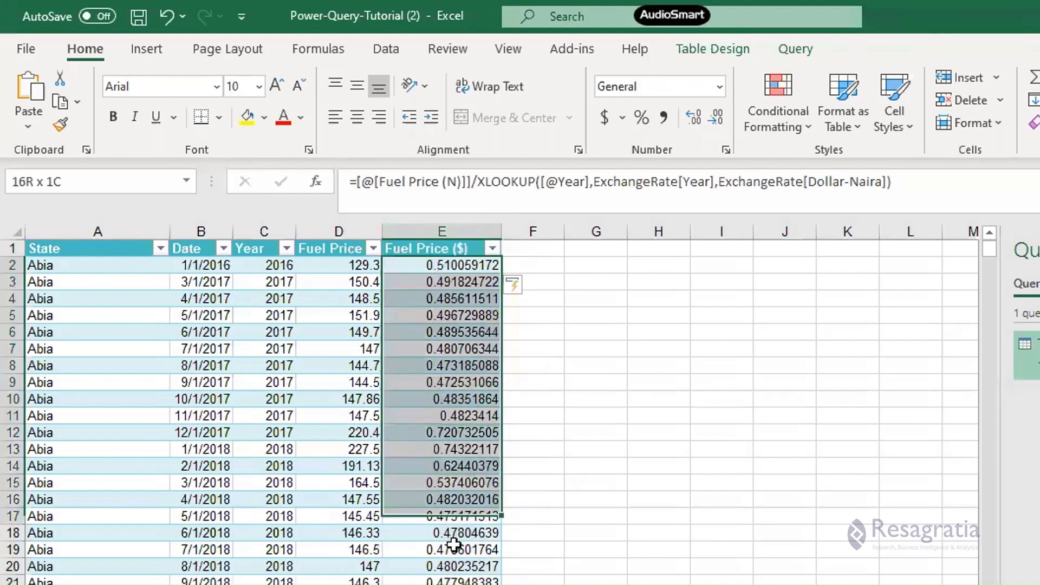
{"action": "left_click", "coordinate": [437, 365]}
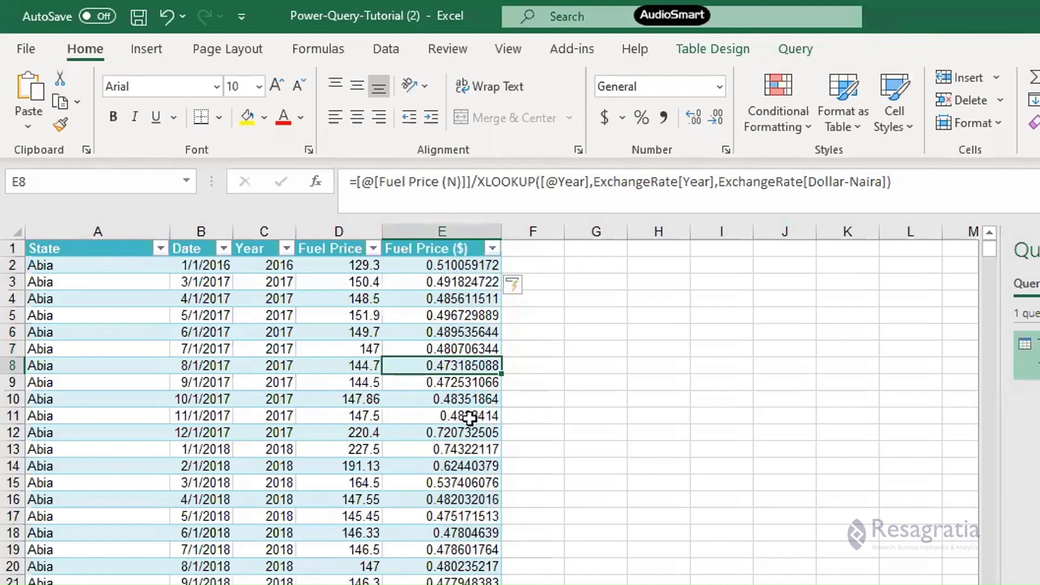
Switch to the webinar PDF and scroll back to the Agenda slide on page 2.
{"action": "key", "text": "alt+Tab"}
{"action": "key", "text": "alt+Tab"}
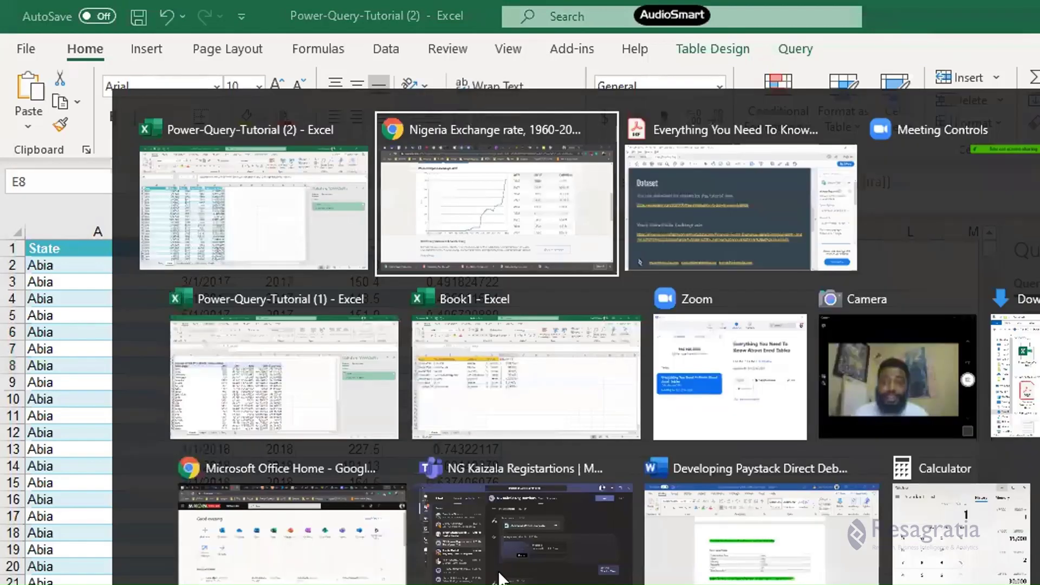
{"action": "scroll", "coordinate": [557, 372], "scroll_direction": "up", "scroll_amount": 2}
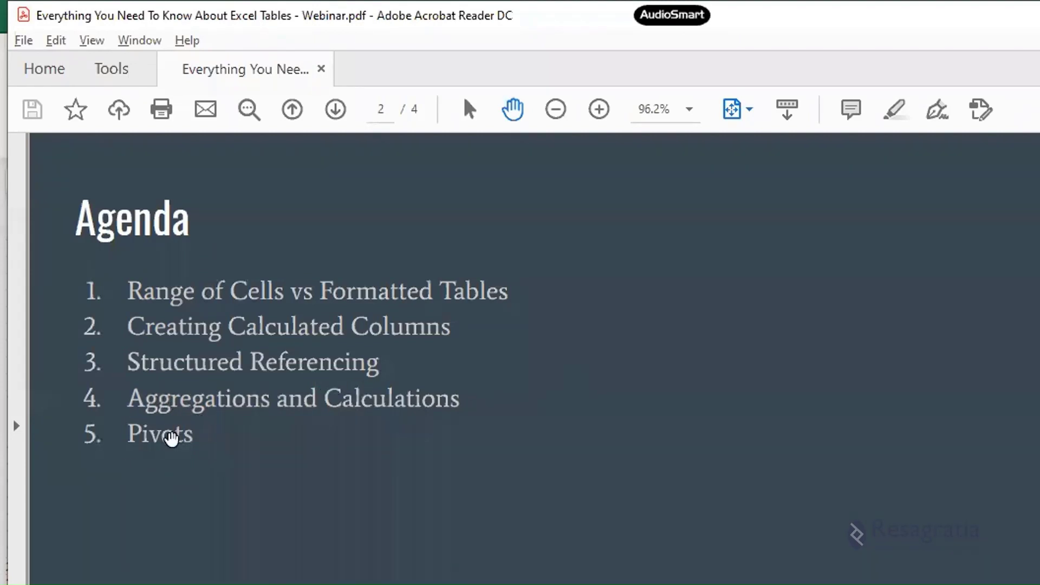
Create an empty PivotTable from PMStable on new Sheet4 via Table Design's Summarize with PivotTable.
{"action": "key", "text": "alt+Tab"}
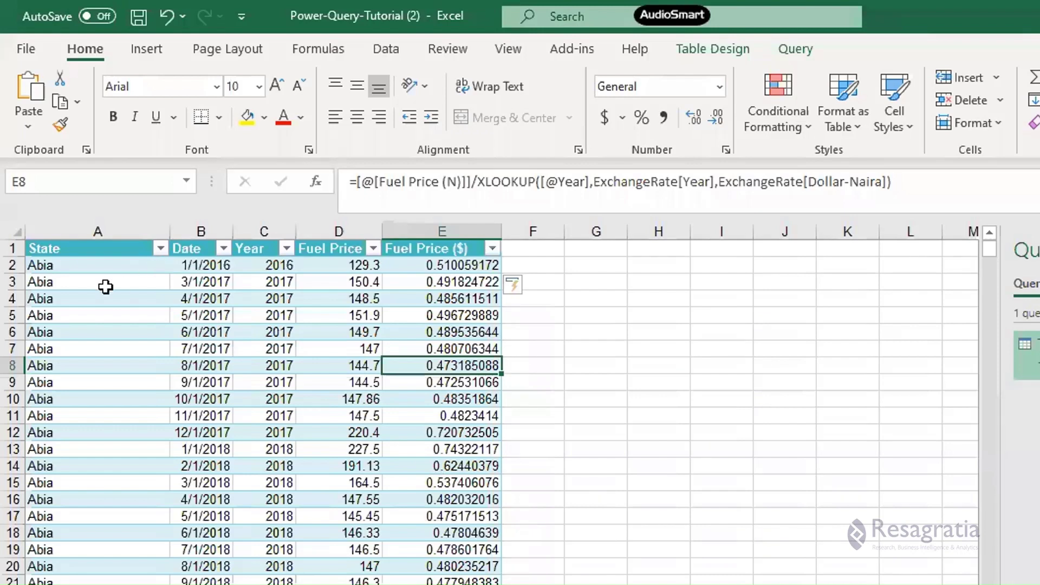
{"action": "left_click_drag", "start_coordinate": [60, 250], "coordinate": [488, 577]}
{"action": "left_click", "coordinate": [72, 302]}
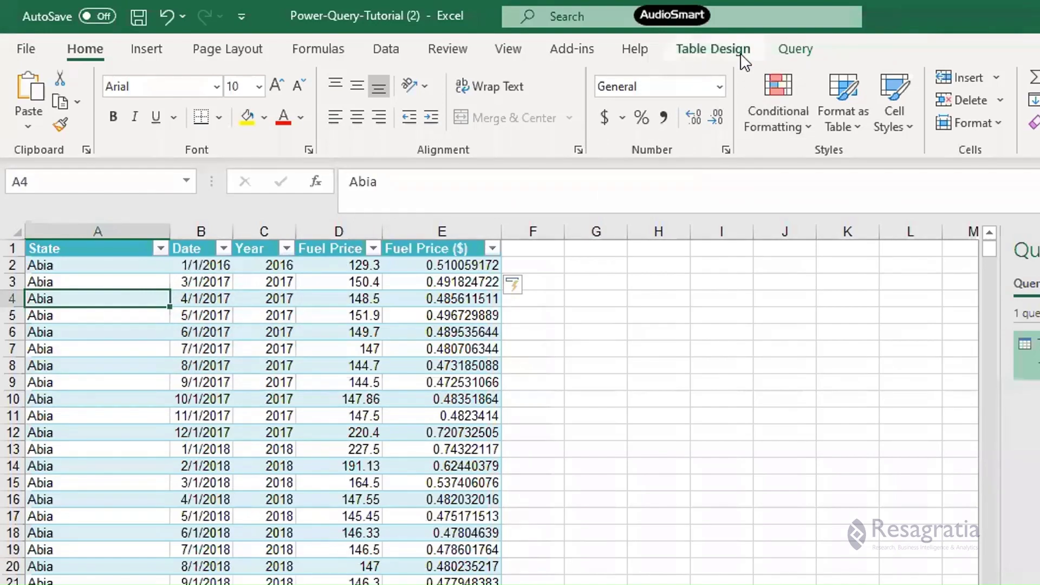
{"action": "left_click", "coordinate": [717, 49]}
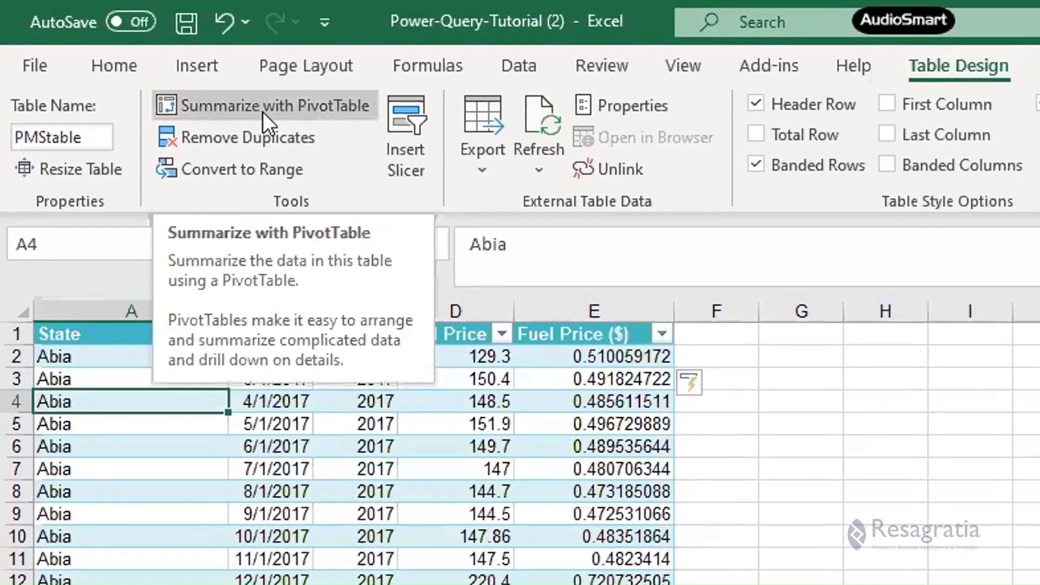
{"action": "left_click", "coordinate": [263, 111]}
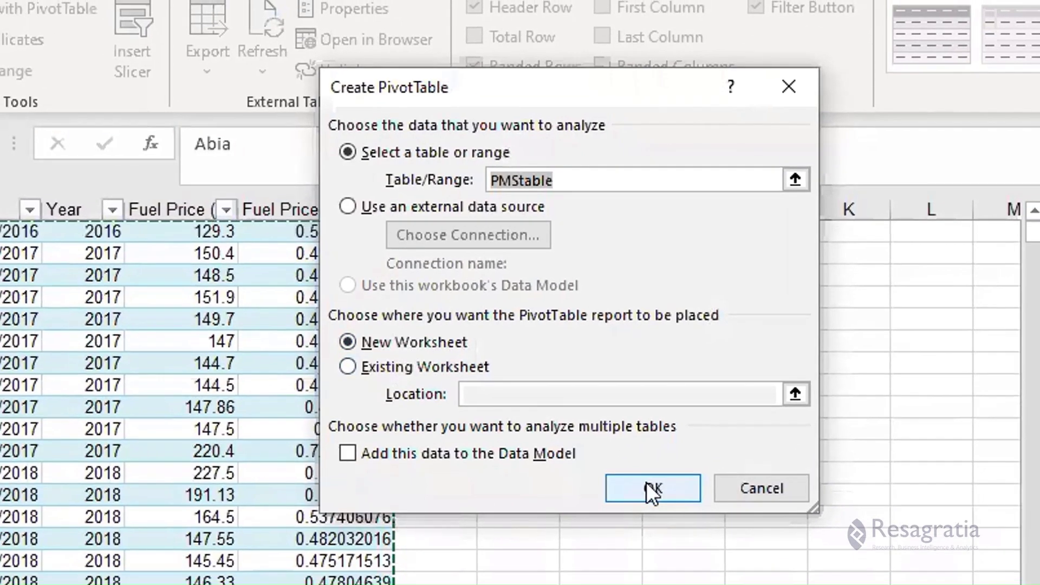
{"action": "left_click", "coordinate": [652, 490]}
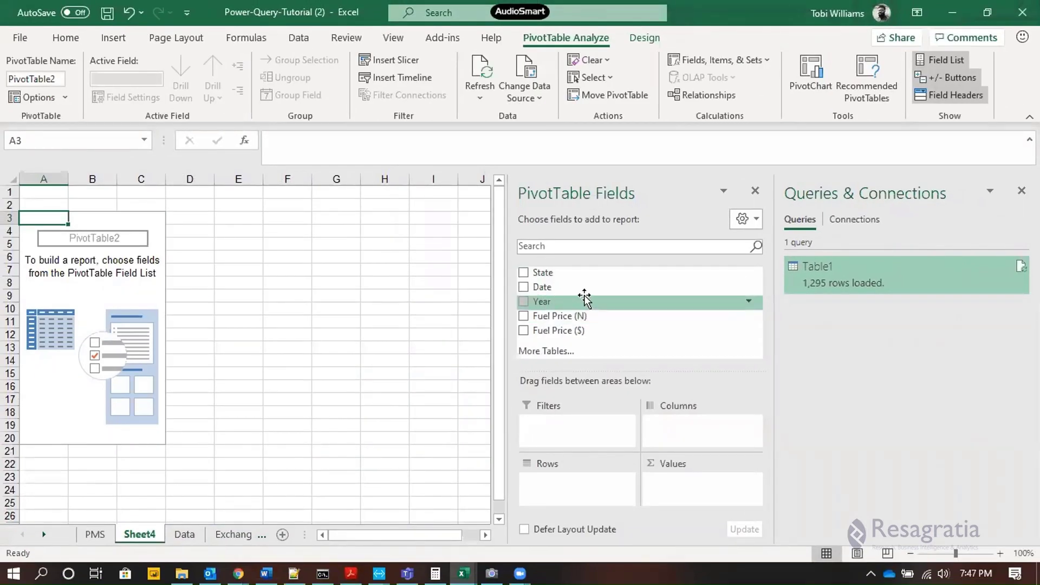
Place State in Rows, Year in Columns and Fuel Price (N) in Values.
{"action": "left_click_drag", "start_coordinate": [593, 274], "coordinate": [581, 484]}
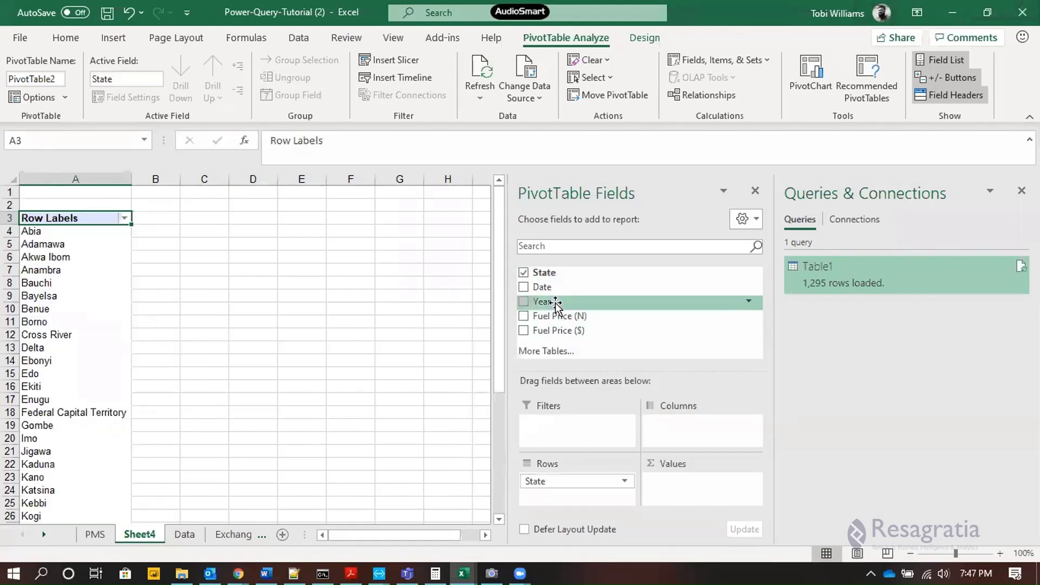
{"action": "left_click_drag", "start_coordinate": [557, 302], "coordinate": [698, 429]}
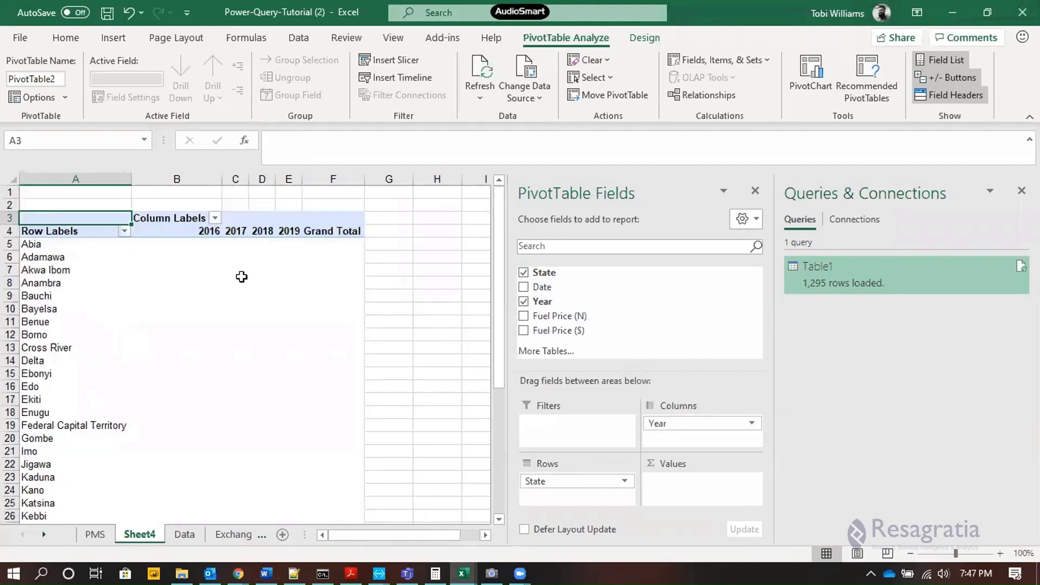
{"action": "left_click_drag", "start_coordinate": [566, 317], "coordinate": [684, 486]}
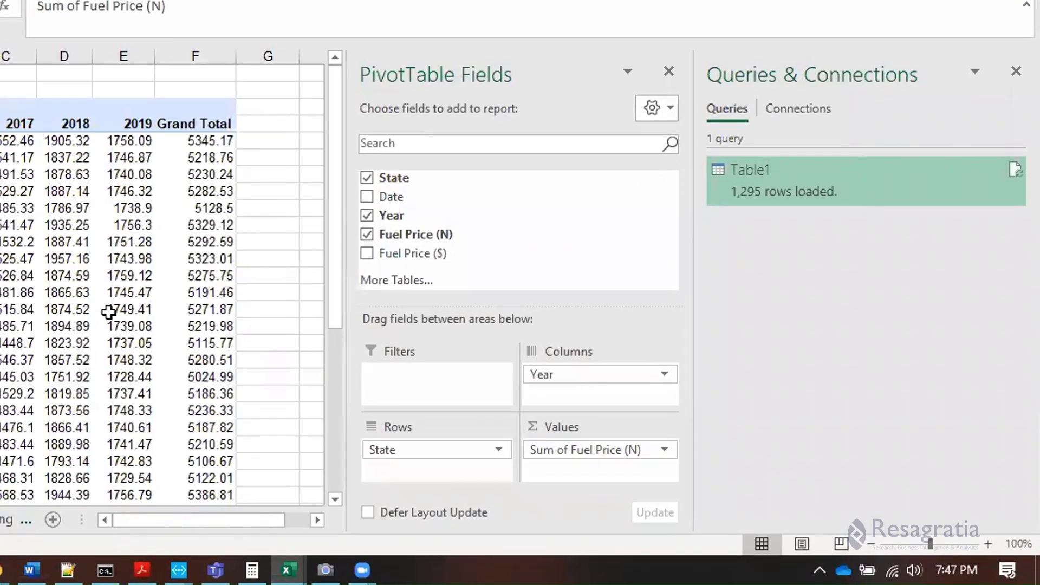
Change the Fuel Price (N) value field to summarize by Average.
{"action": "left_click", "coordinate": [665, 450]}
{"action": "left_click", "coordinate": [623, 426]}
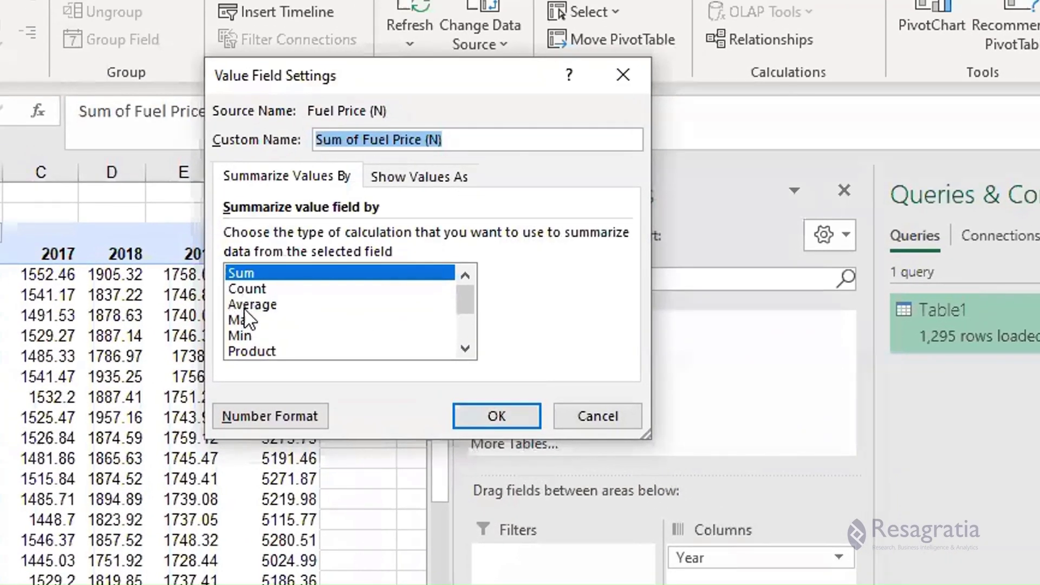
{"action": "left_click", "coordinate": [81, 139]}
{"action": "left_click", "coordinate": [488, 418]}
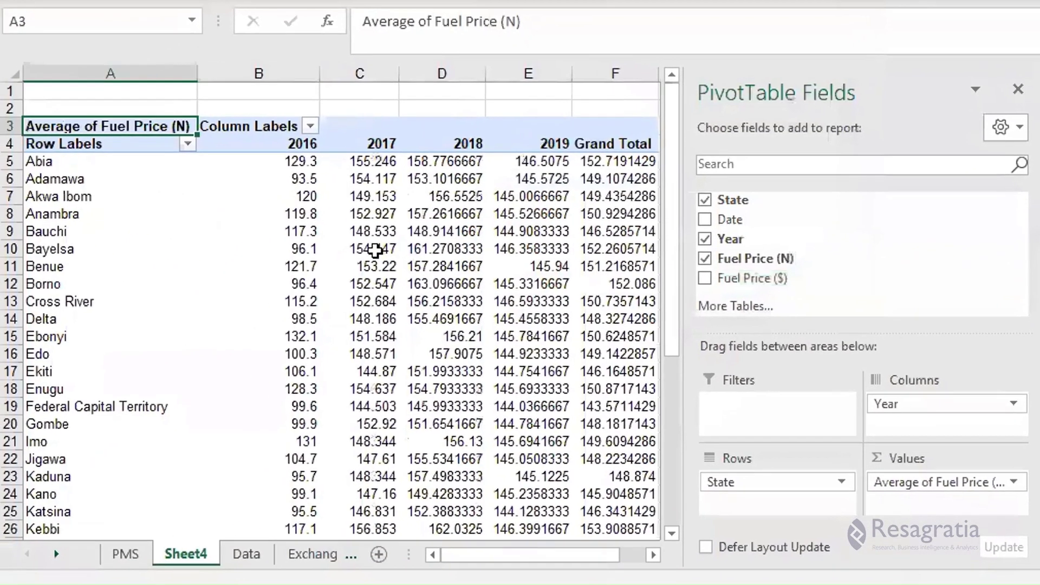
Check Abia's yearly averages in B5:E5, then bring the webinar slides window to the front.
{"action": "mouse_move", "coordinate": [500, 551]}
{"action": "left_mouse_down"}
{"action": "mouse_move", "coordinate": [508, 545]}
{"action": "mouse_move", "coordinate": [496, 544]}
{"action": "left_mouse_up"}
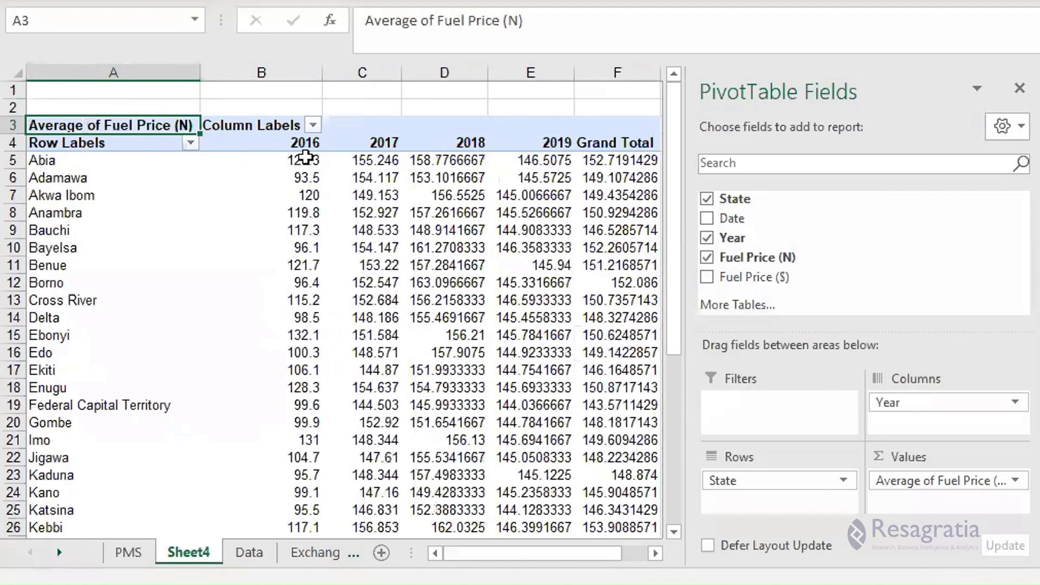
{"action": "left_click_drag", "start_coordinate": [306, 159], "coordinate": [518, 165]}
{"action": "scroll", "coordinate": [495, 232], "scroll_direction": "down", "scroll_amount": 7}
{"action": "scroll", "coordinate": [494, 232], "scroll_direction": "up", "scroll_amount": 7}
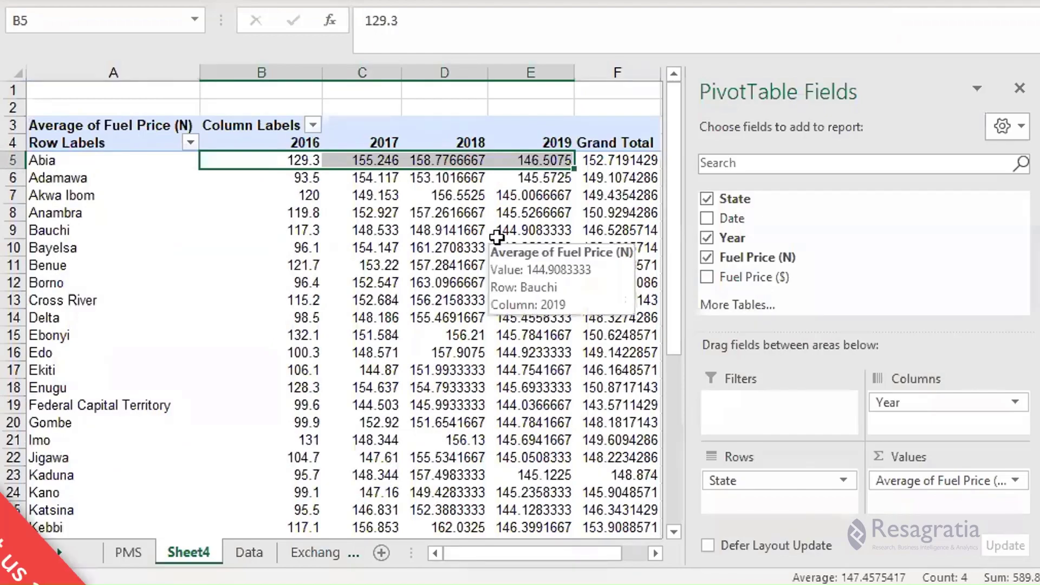
{"action": "key", "text": "super+Tab"}
{"action": "key", "text": "Return"}
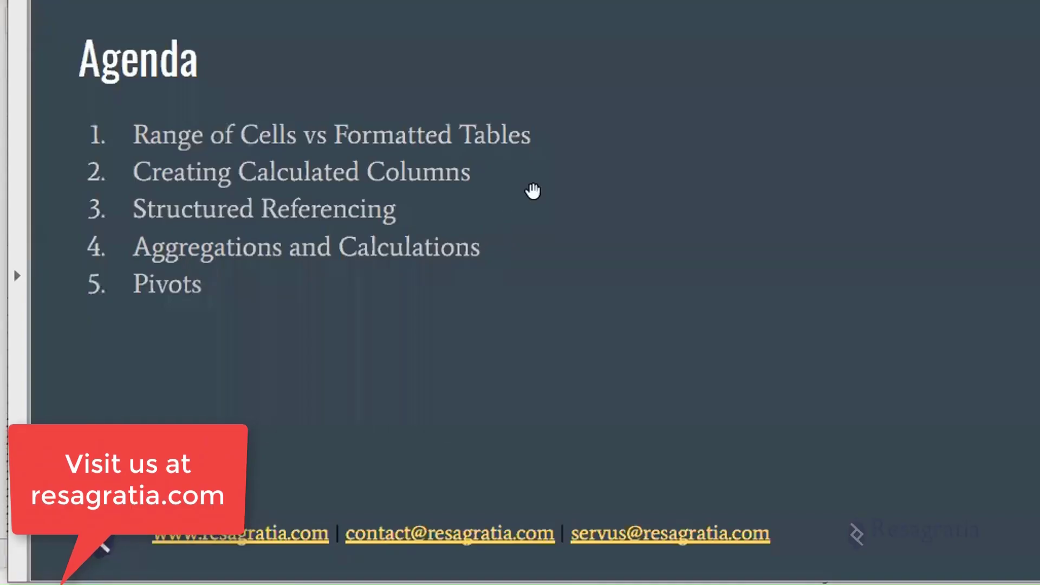
Advance the slides from the Agenda page to the Dataset page.
{"action": "left_click", "coordinate": [686, 196]}
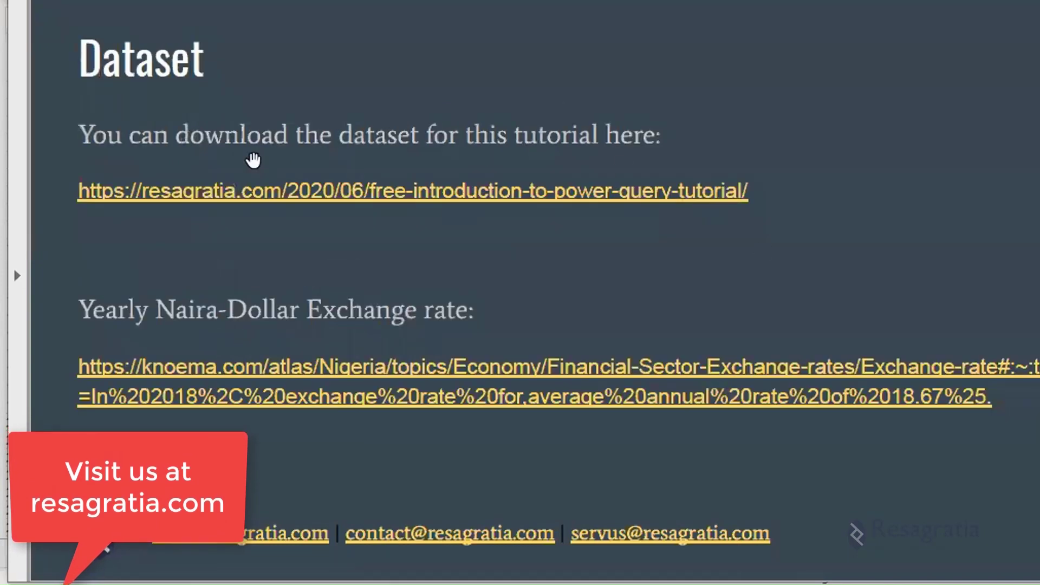